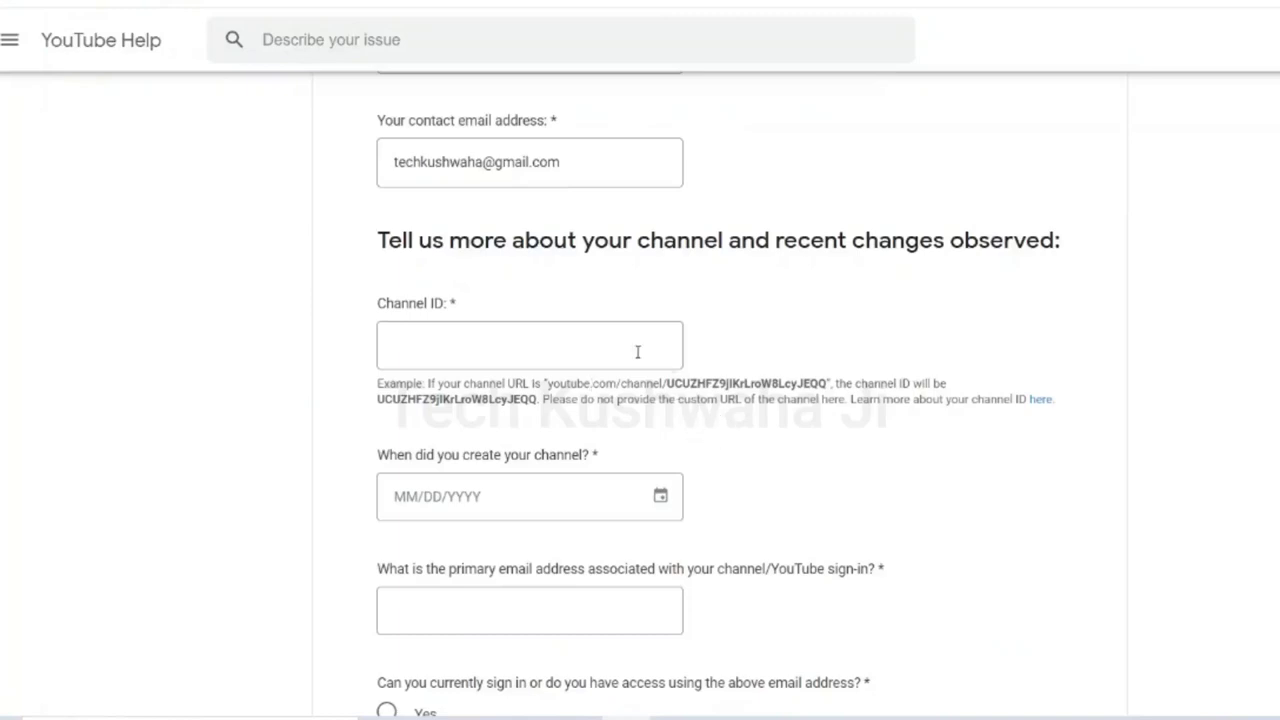
Step: Answer No to being able to sign in with the channel's primary email address
left_click(465, 343)
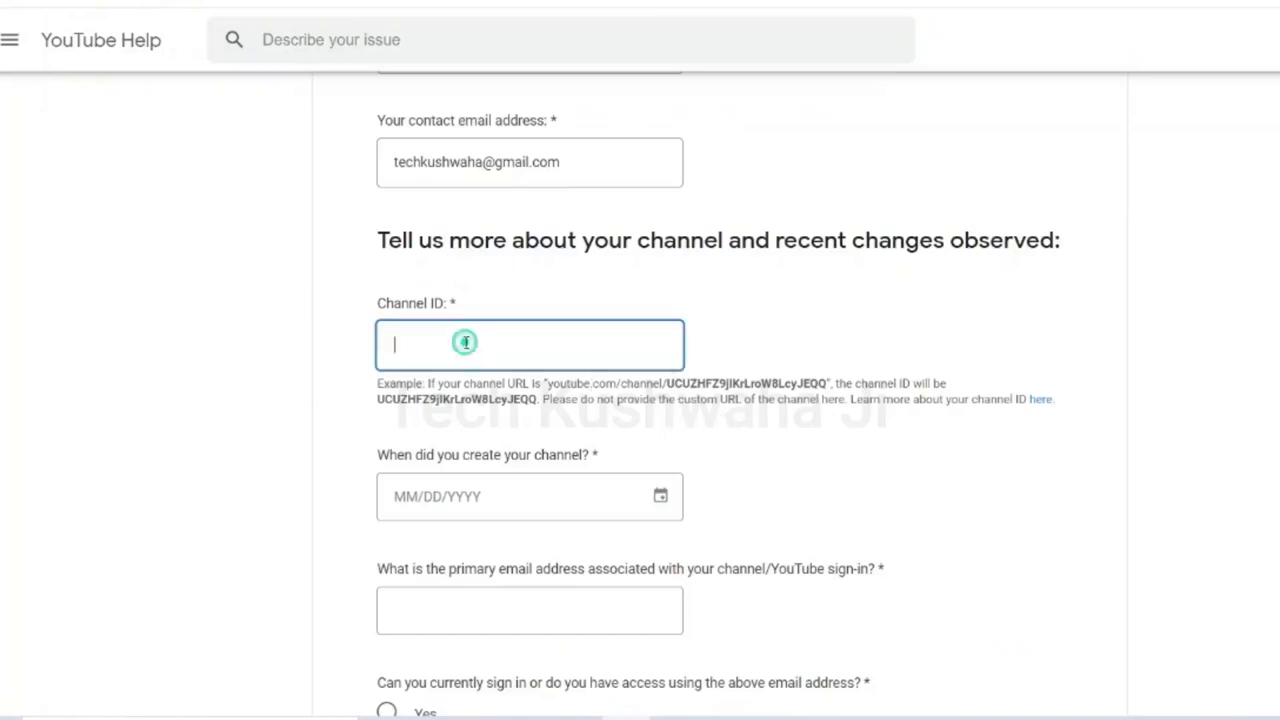
scroll(836, 341, "down", 1)
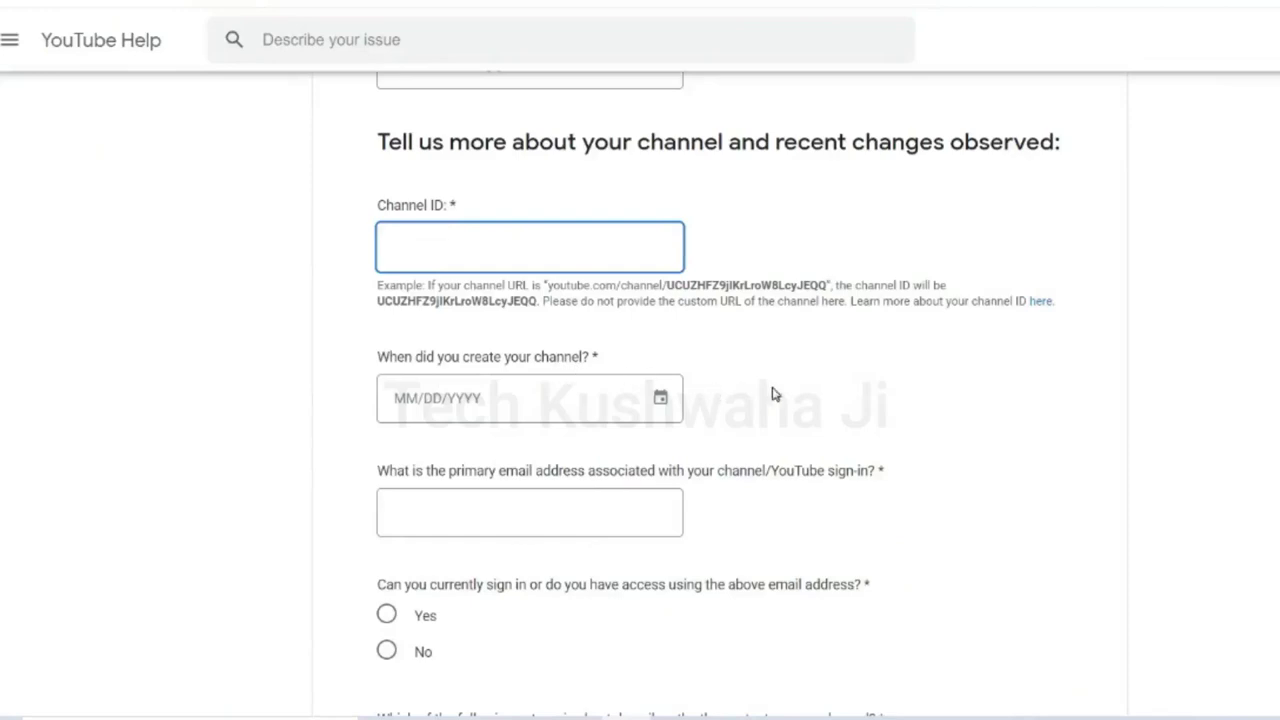
scroll(775, 393, "down", 2)
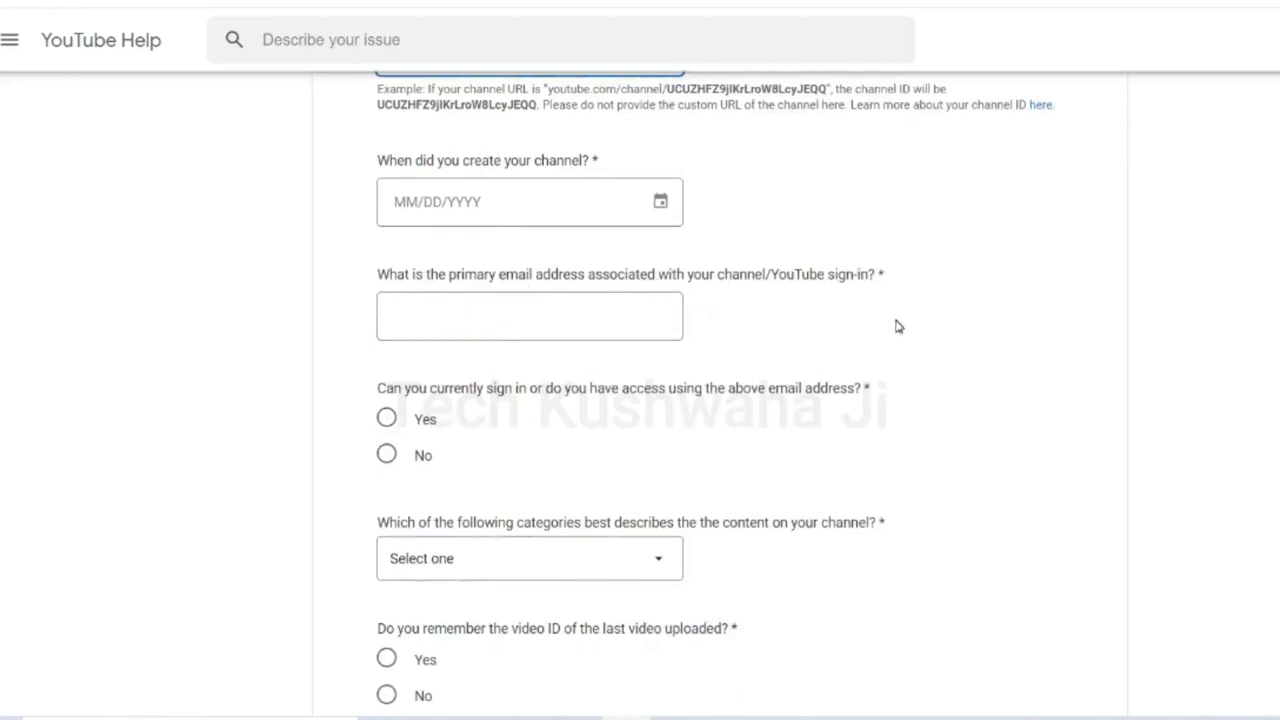
key("Tab")
scroll(816, 346, "up", 6)
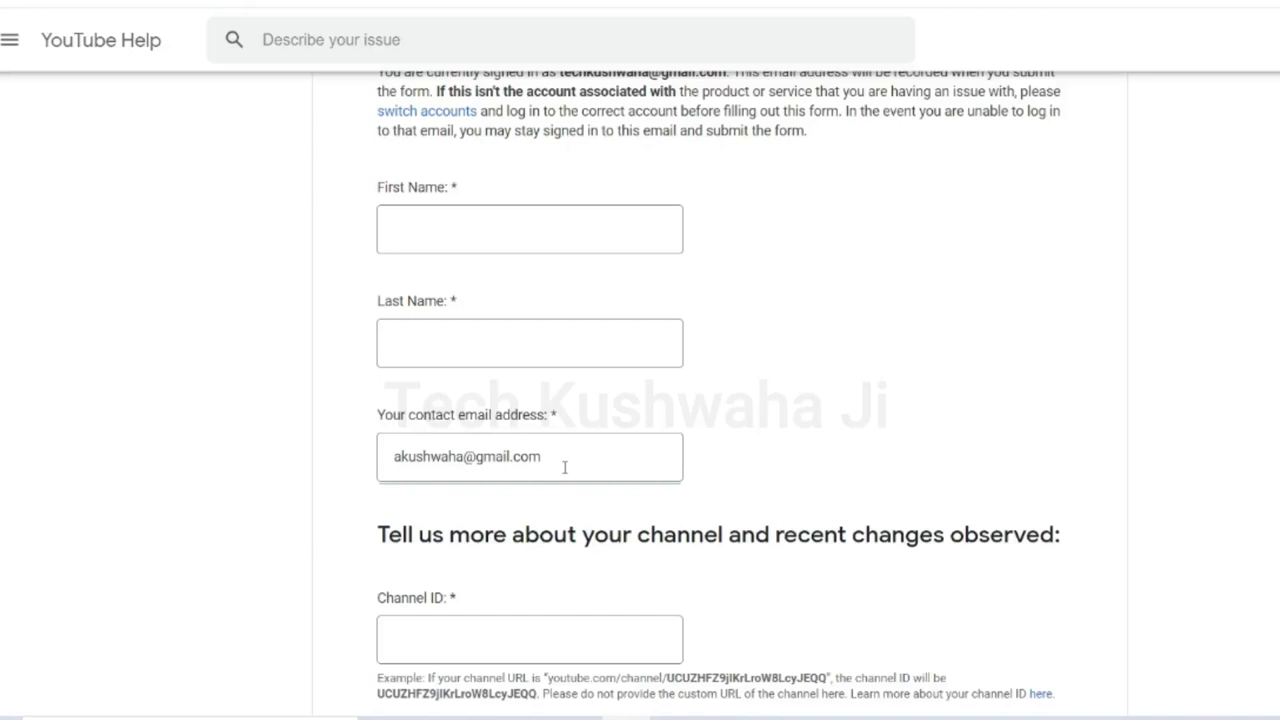
scroll(766, 321, "down", 6)
scroll(766, 321, "down", 2)
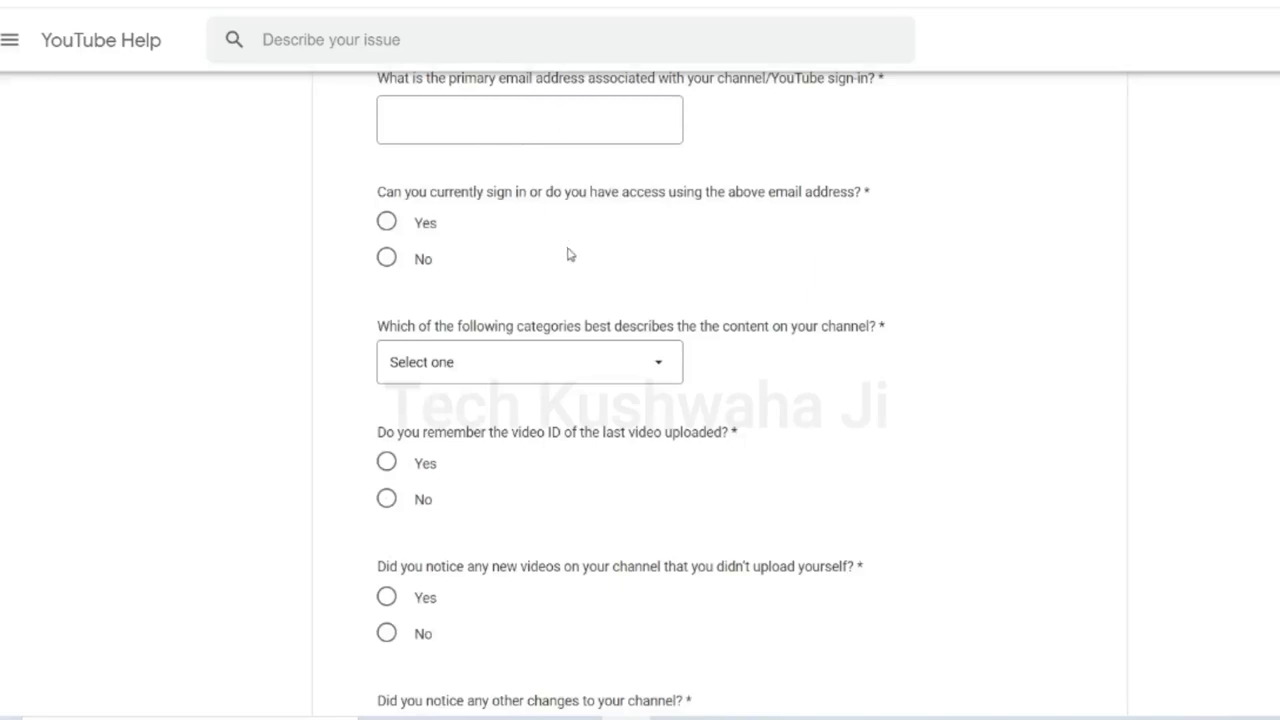
left_click(387, 260)
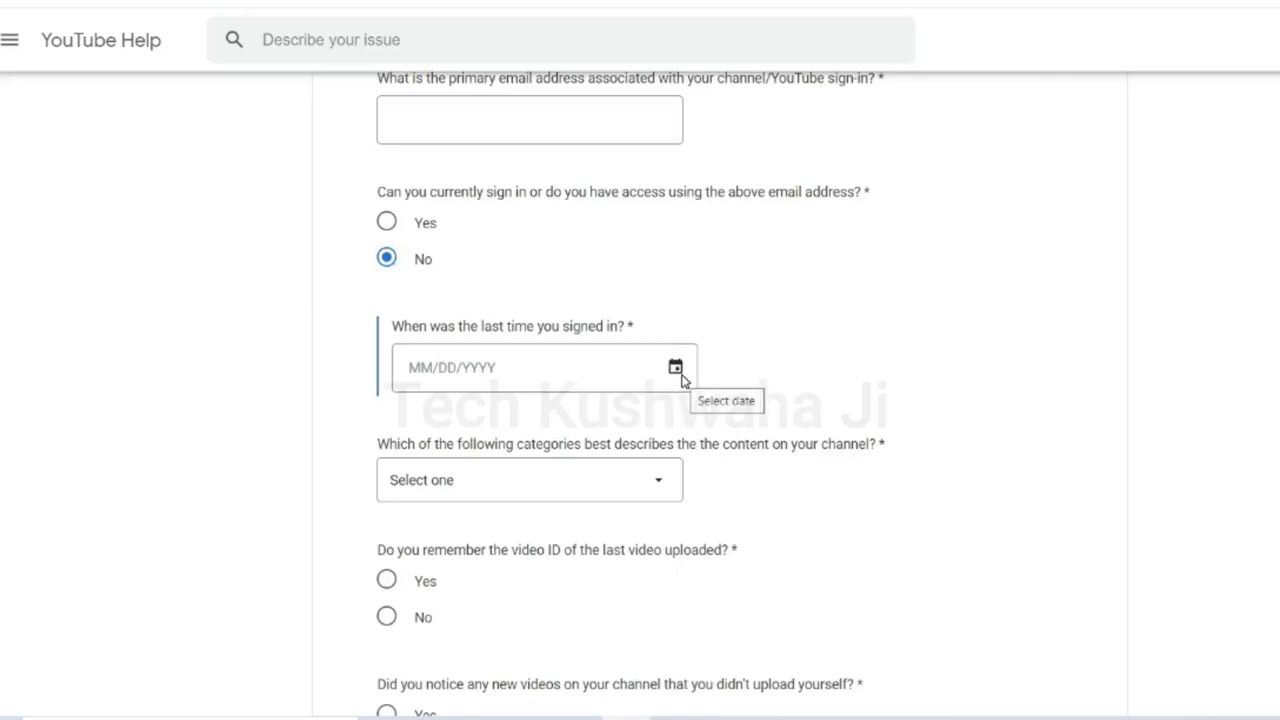
Step: Activate the empty last sign-in date field and set the channel's content category to Educational
scroll(857, 397, "down", 2)
left_click(477, 171)
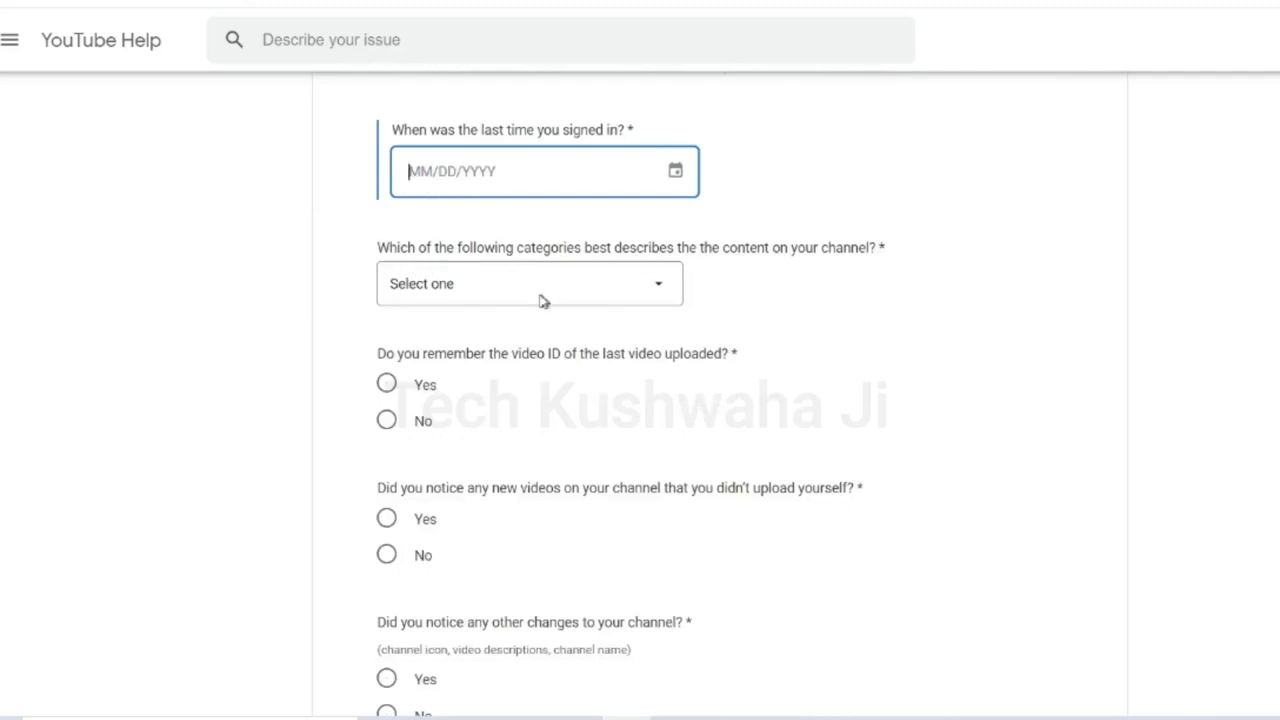
left_click(506, 295)
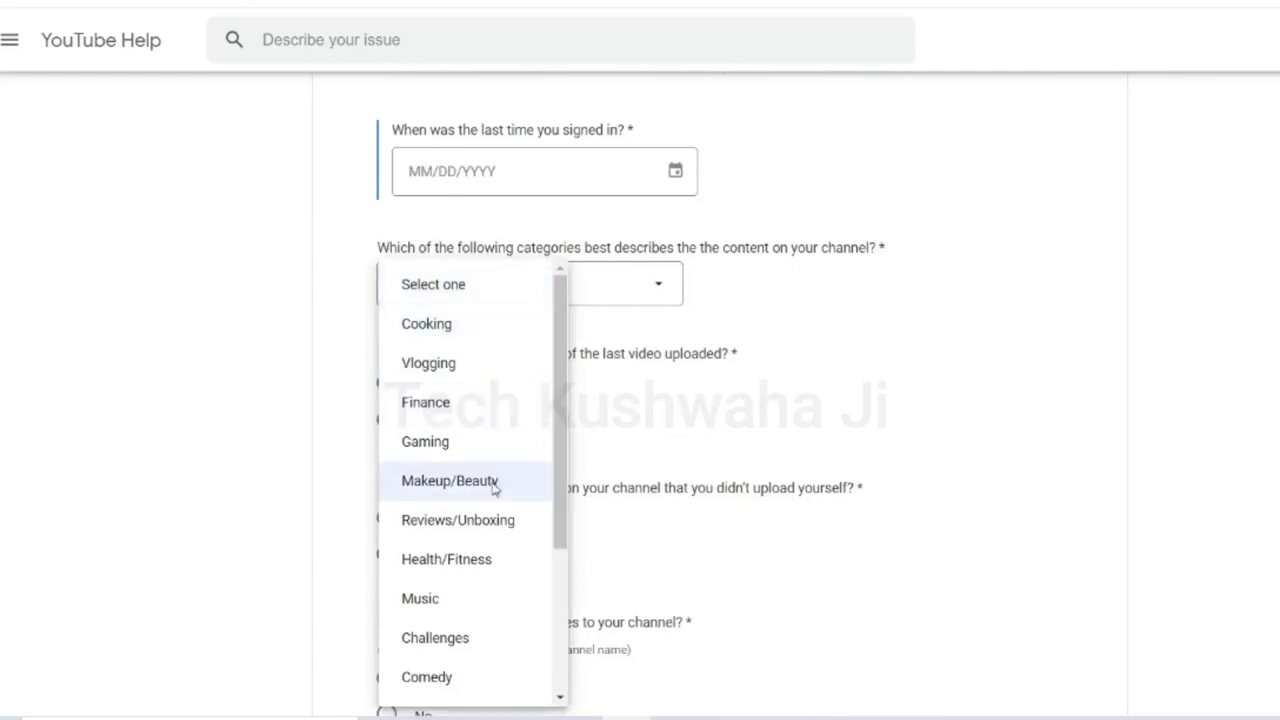
scroll(492, 558, "down", 2)
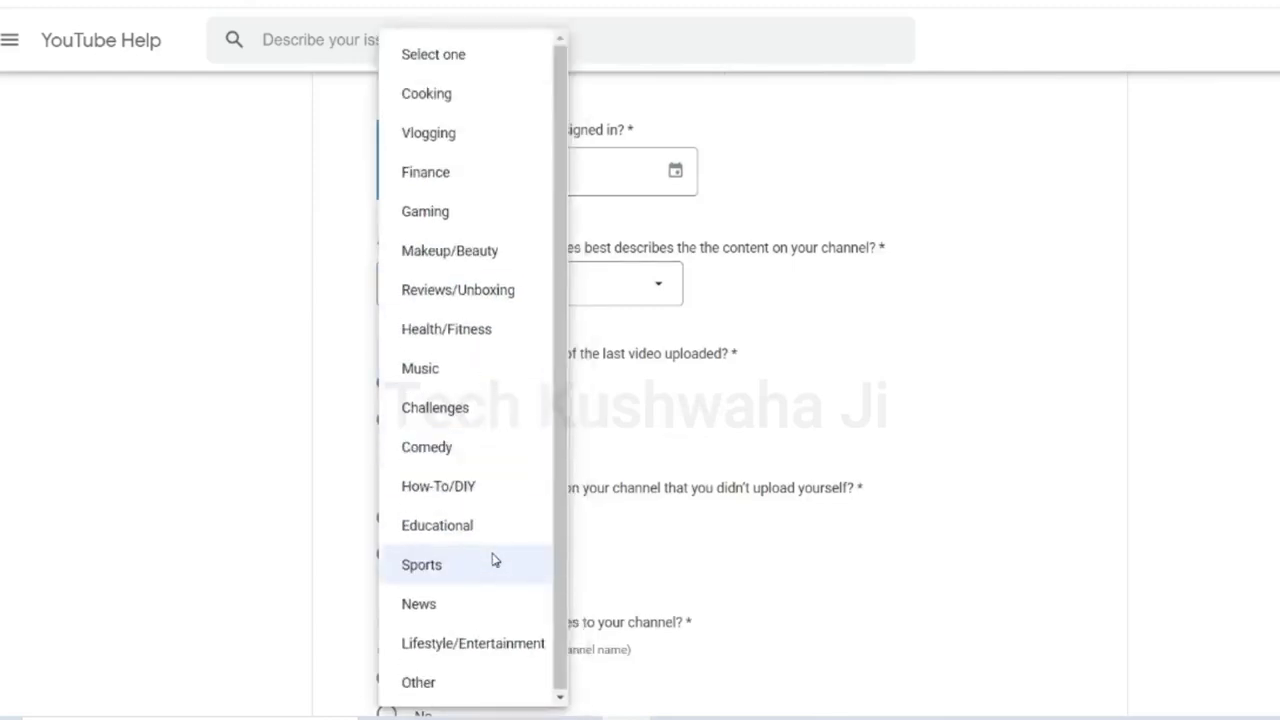
left_click(442, 525)
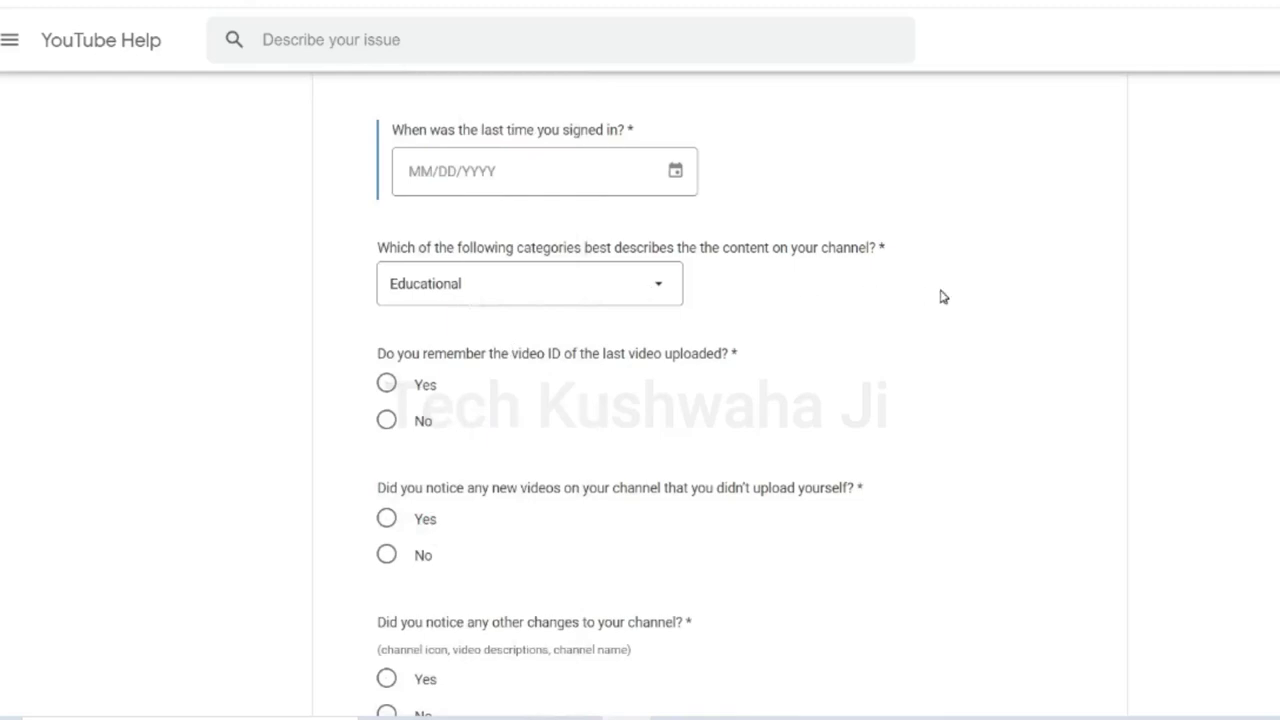
Step: Answer No to remembering the last uploaded video's ID and activate the description field for that video's content
scroll(941, 296, "up", 4)
scroll(941, 296, "up", 1)
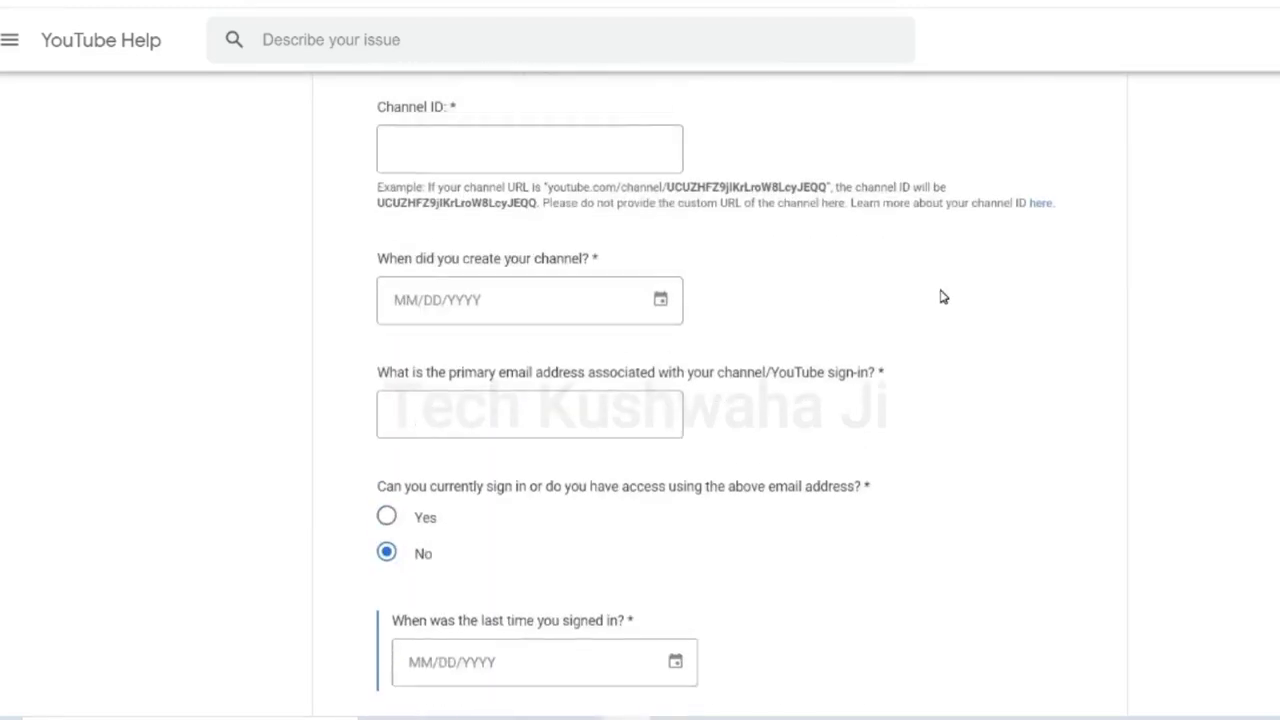
scroll(941, 296, "down", 2)
scroll(941, 296, "up", 4)
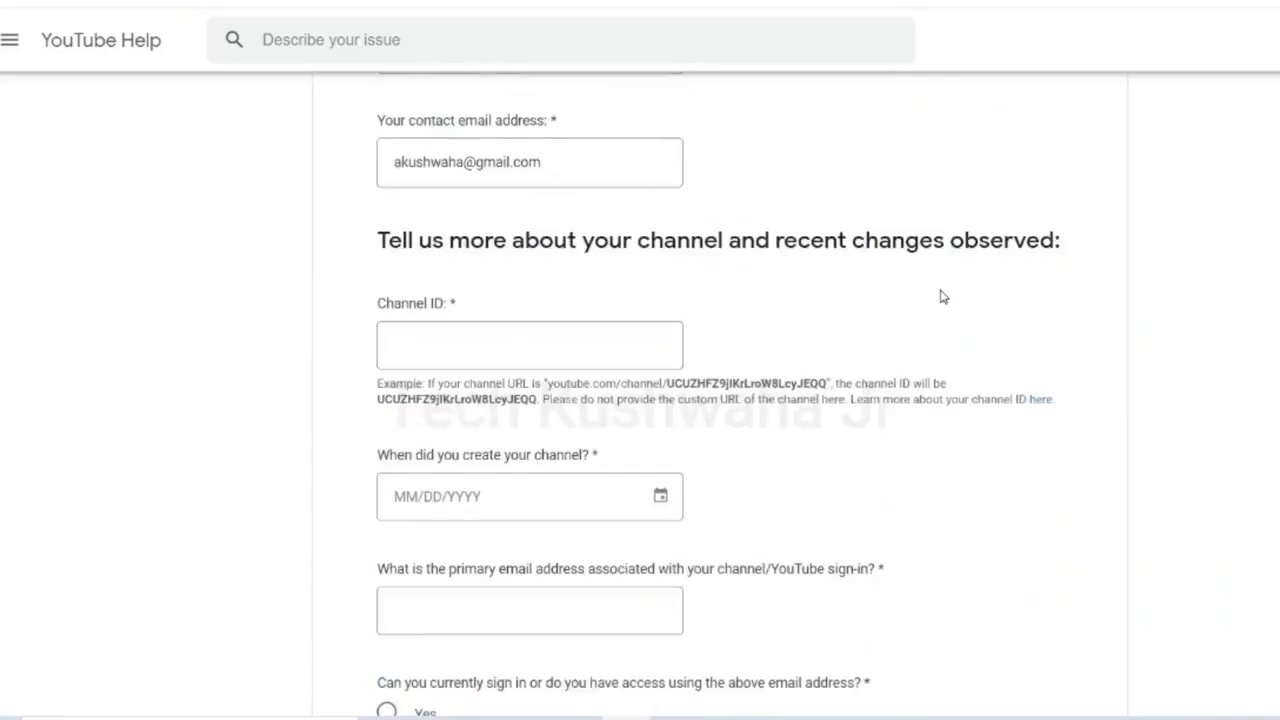
scroll(817, 317, "down", 4)
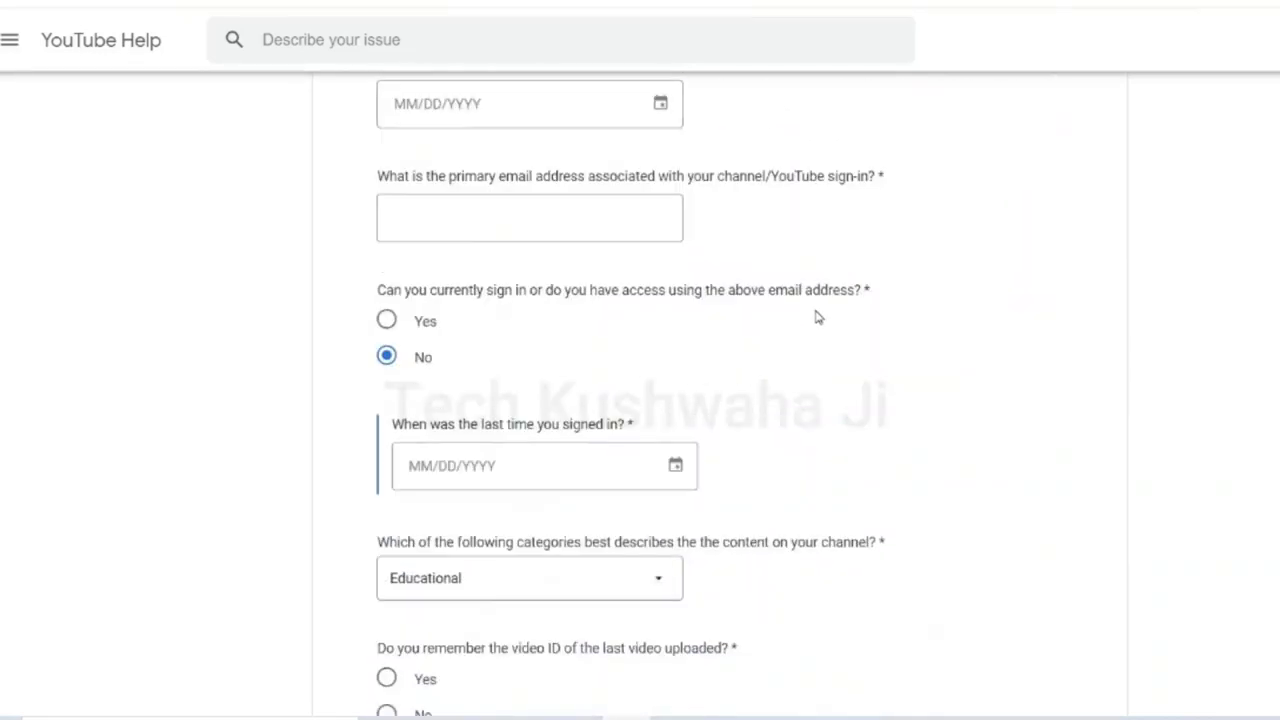
scroll(795, 430, "down", 4)
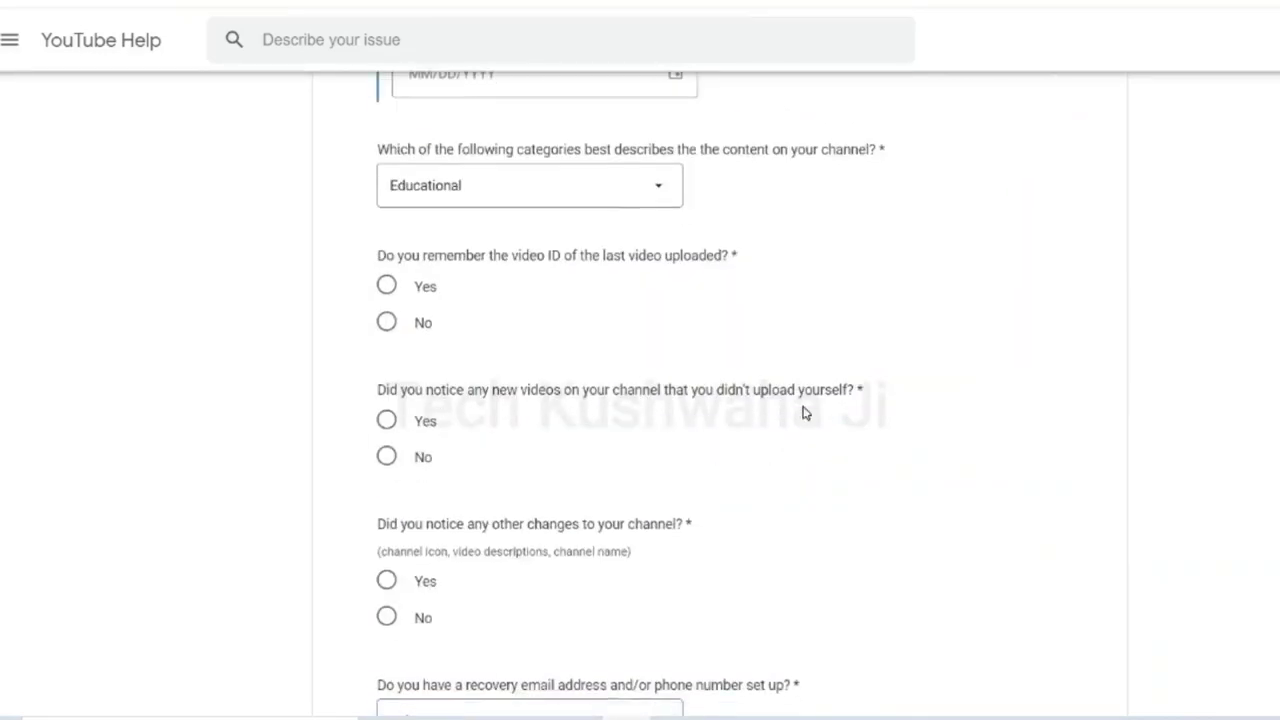
scroll(471, 280, "down", 1)
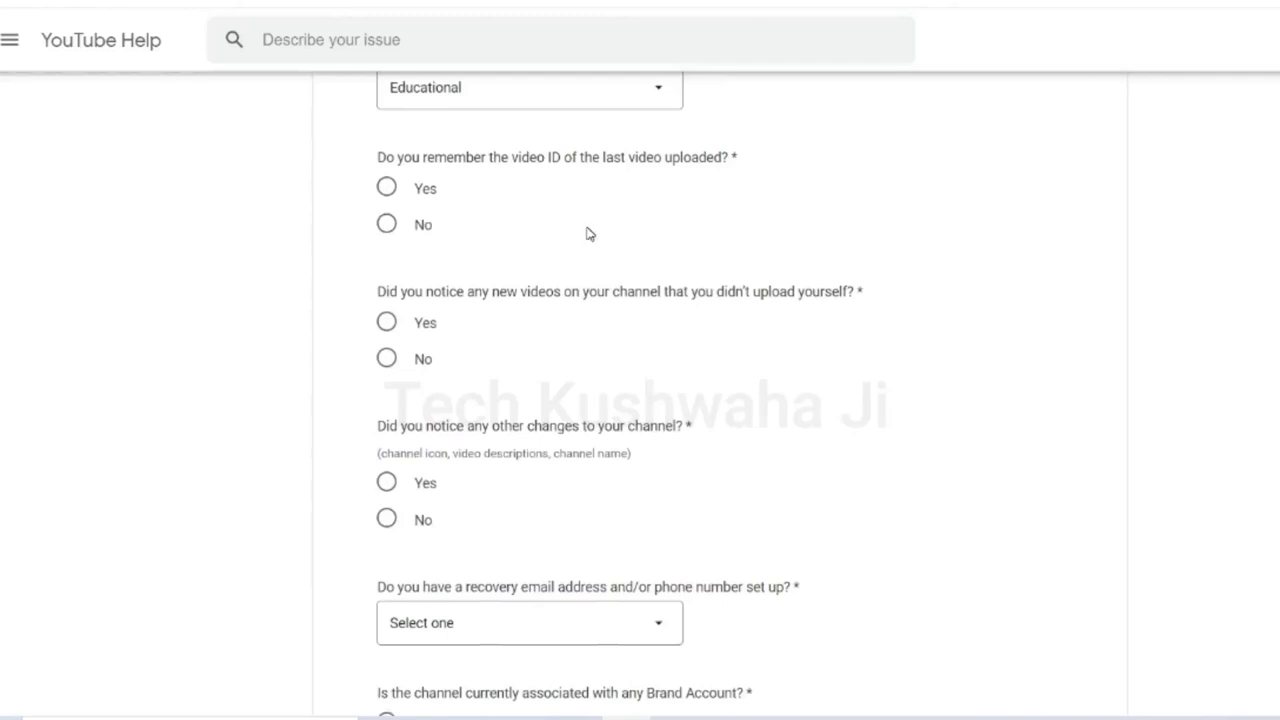
left_click(386, 224)
left_click(414, 328)
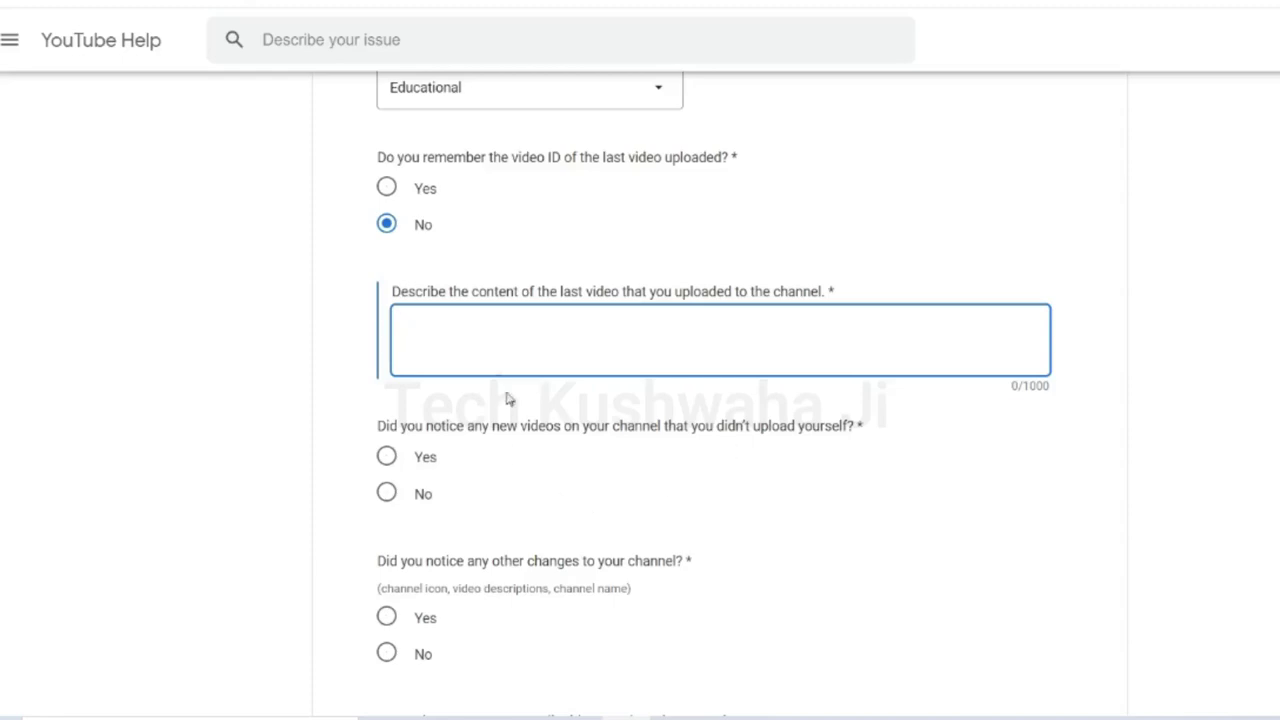
Step: Try Yes for noticing new videos not uploaded by the owner, check the follow-up question, and settle on No
scroll(500, 380, "down", 2)
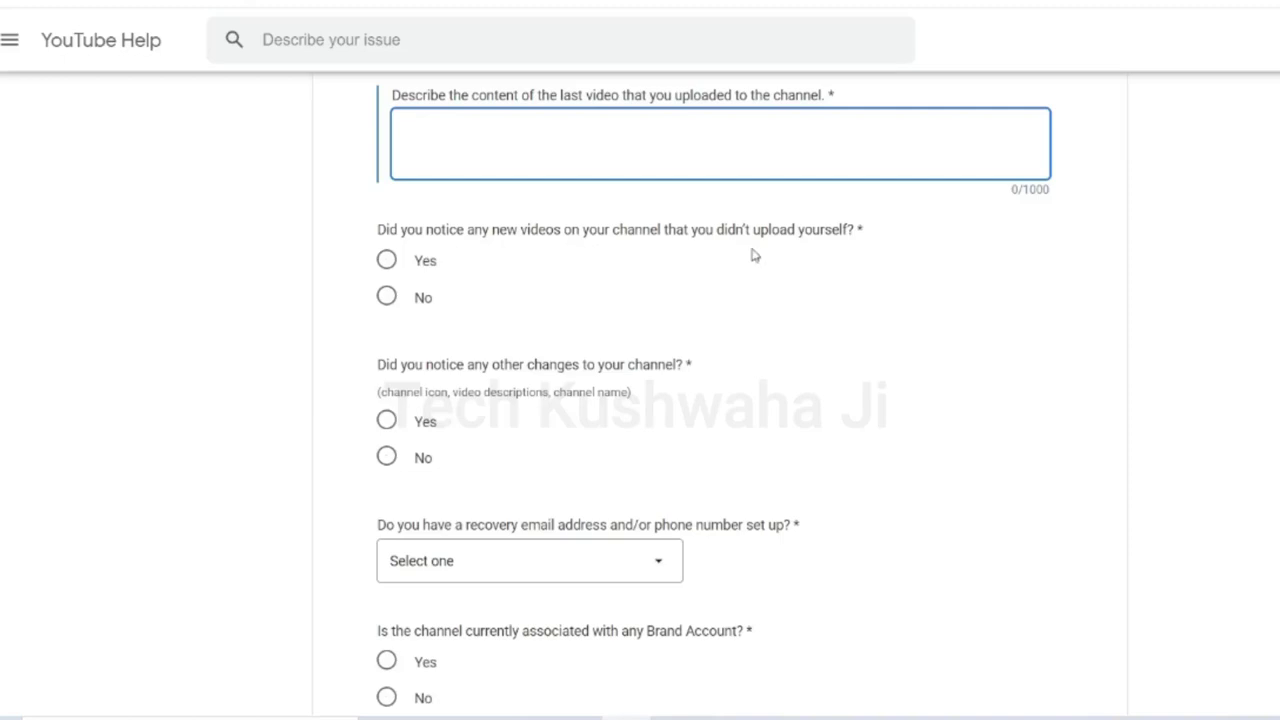
left_click(386, 262)
scroll(489, 400, "down", 2)
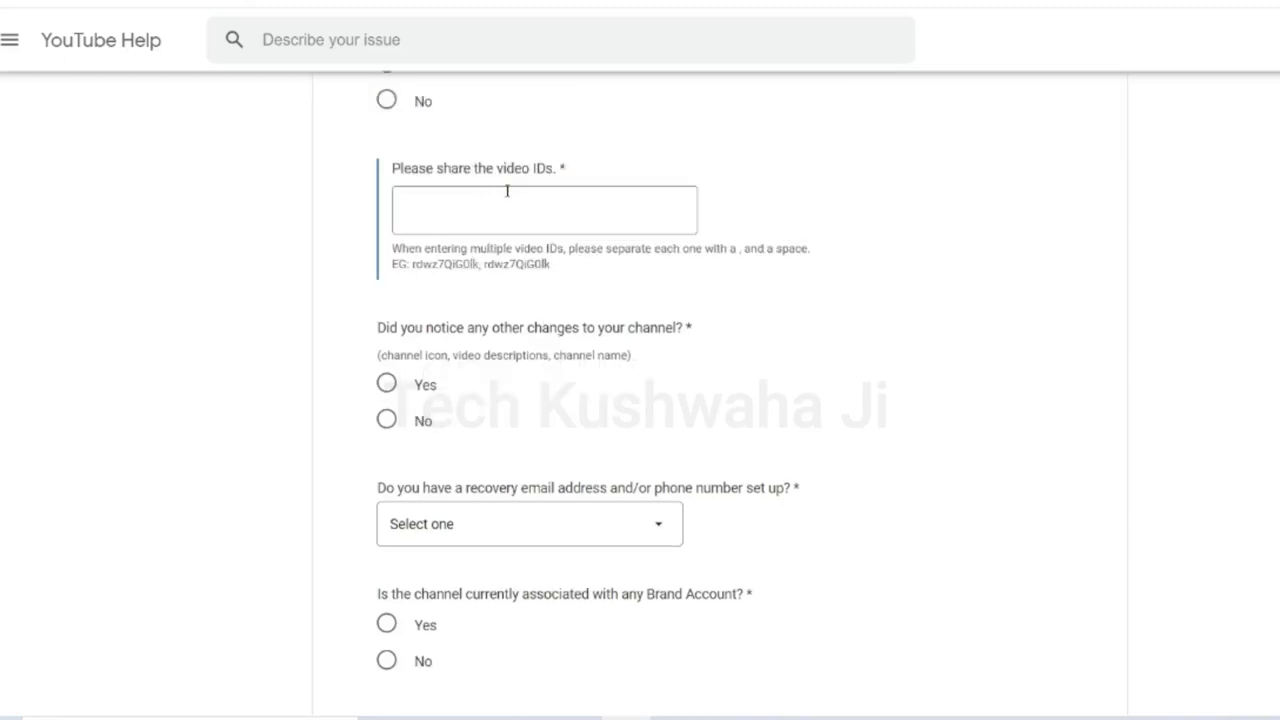
scroll(534, 150, "up", 2)
left_click(387, 298)
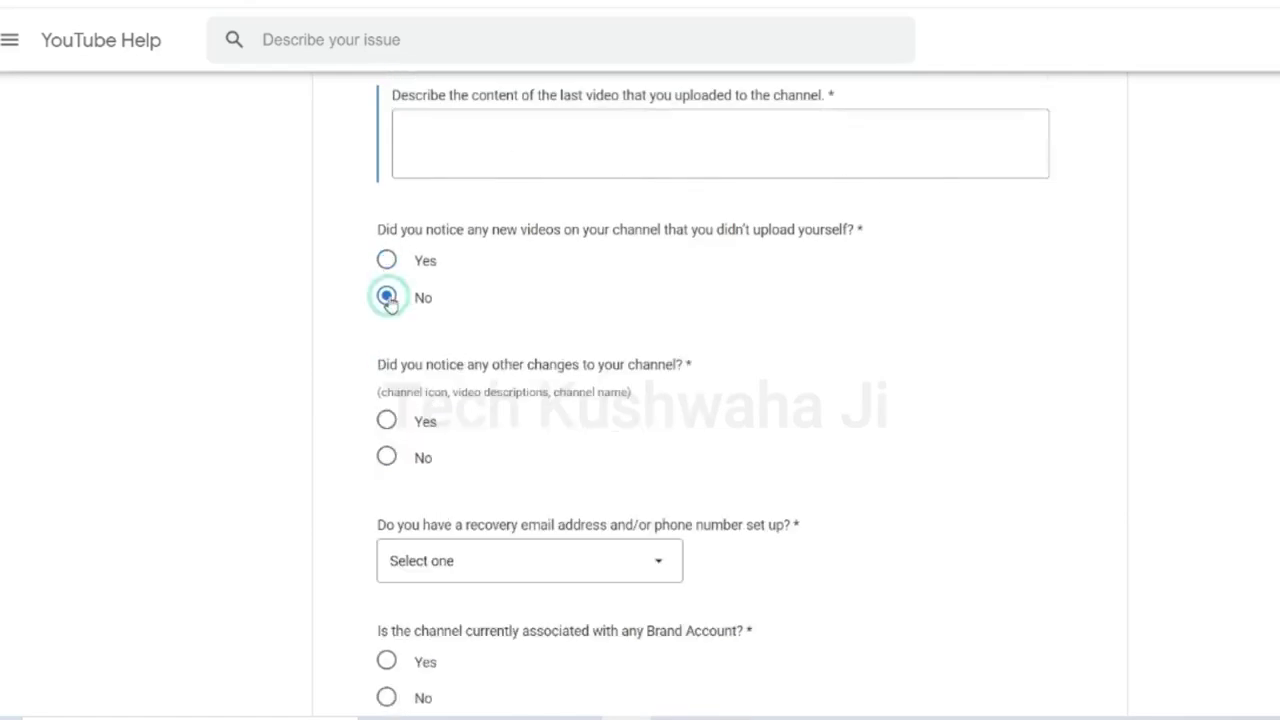
Step: Answer Yes to noticing other changes to the channel, such as icon, video descriptions or name
scroll(517, 337, "down", 1)
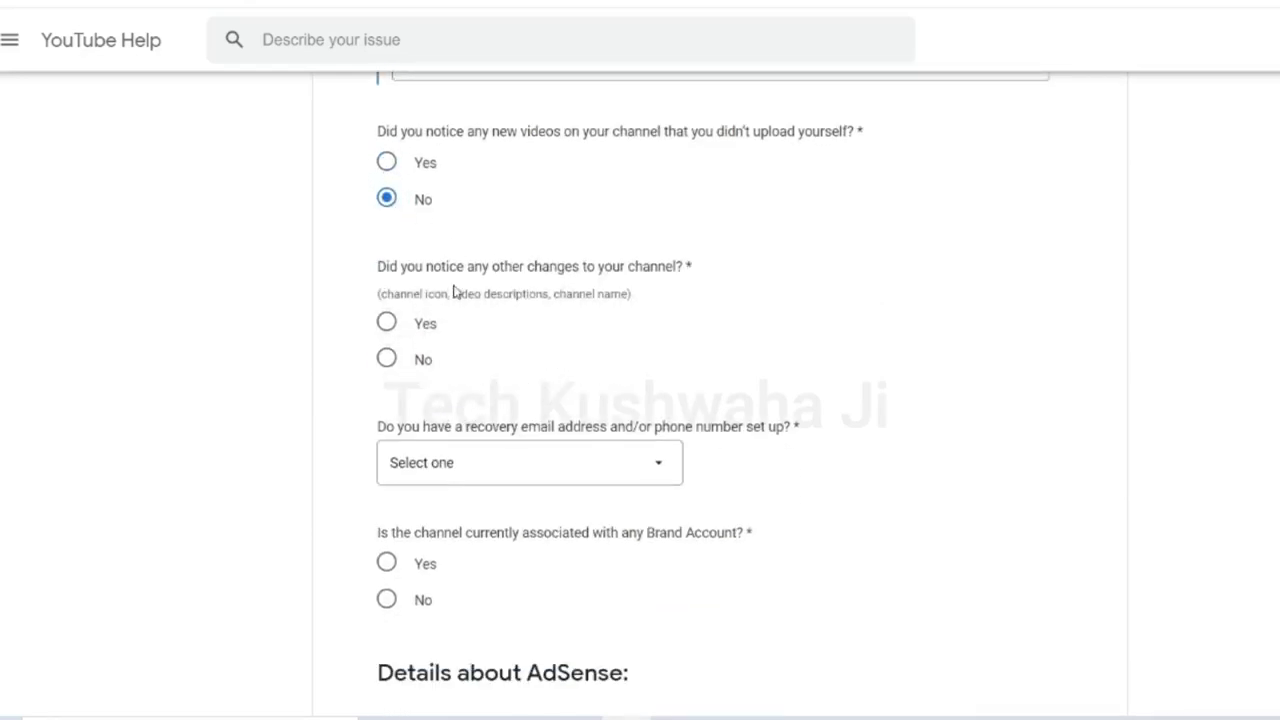
left_click(400, 335)
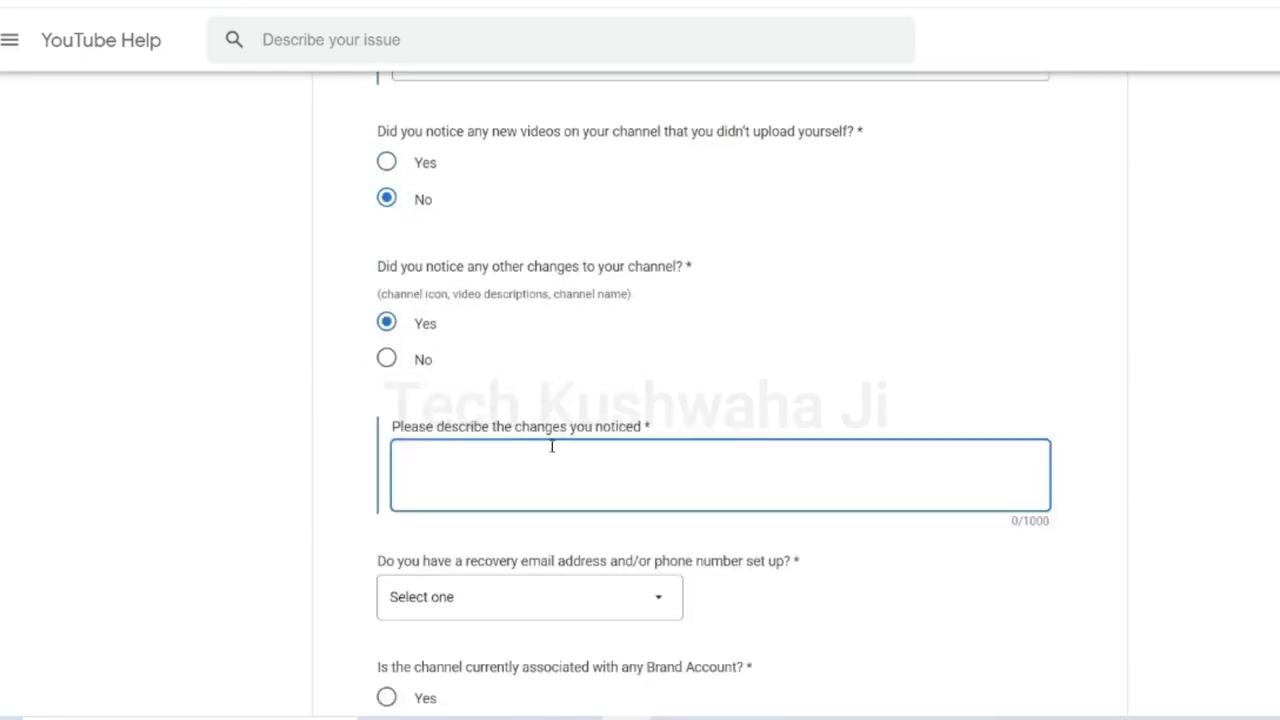
scroll(798, 402, "down", 1)
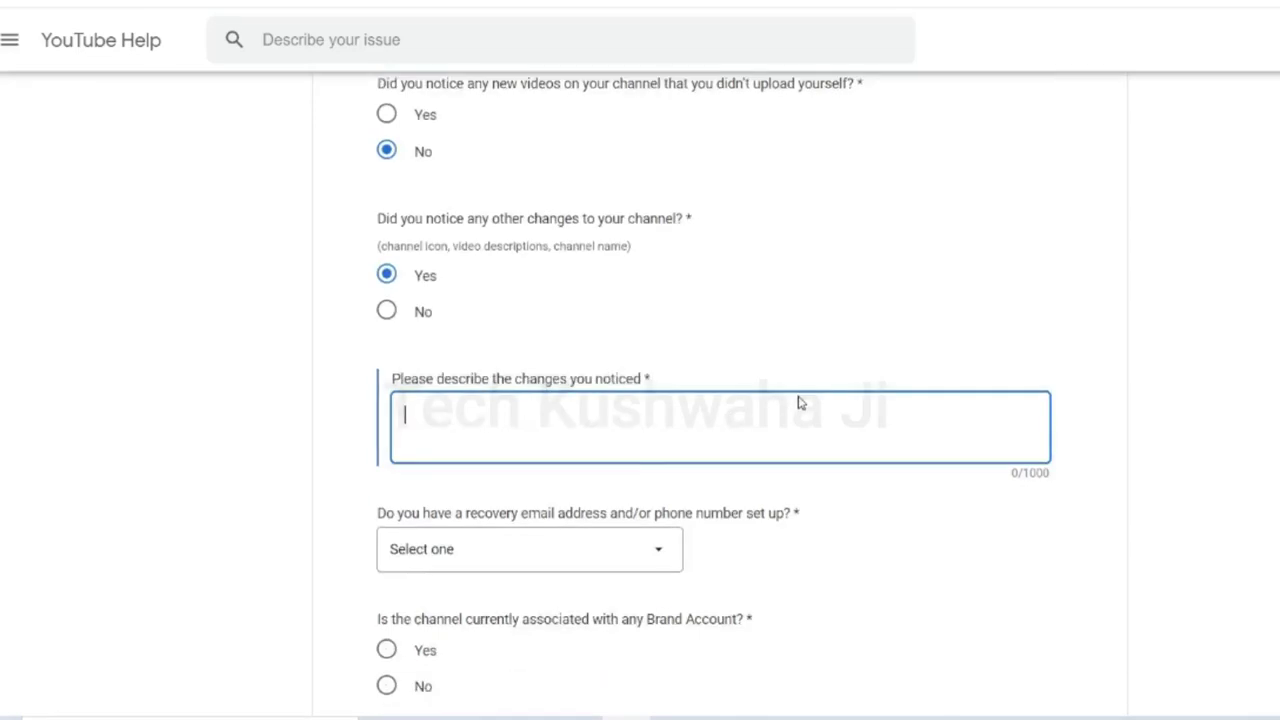
Step: Choose Both for the recovery email and phone number setup, and activate the account recovery email field
scroll(798, 402, "down", 3)
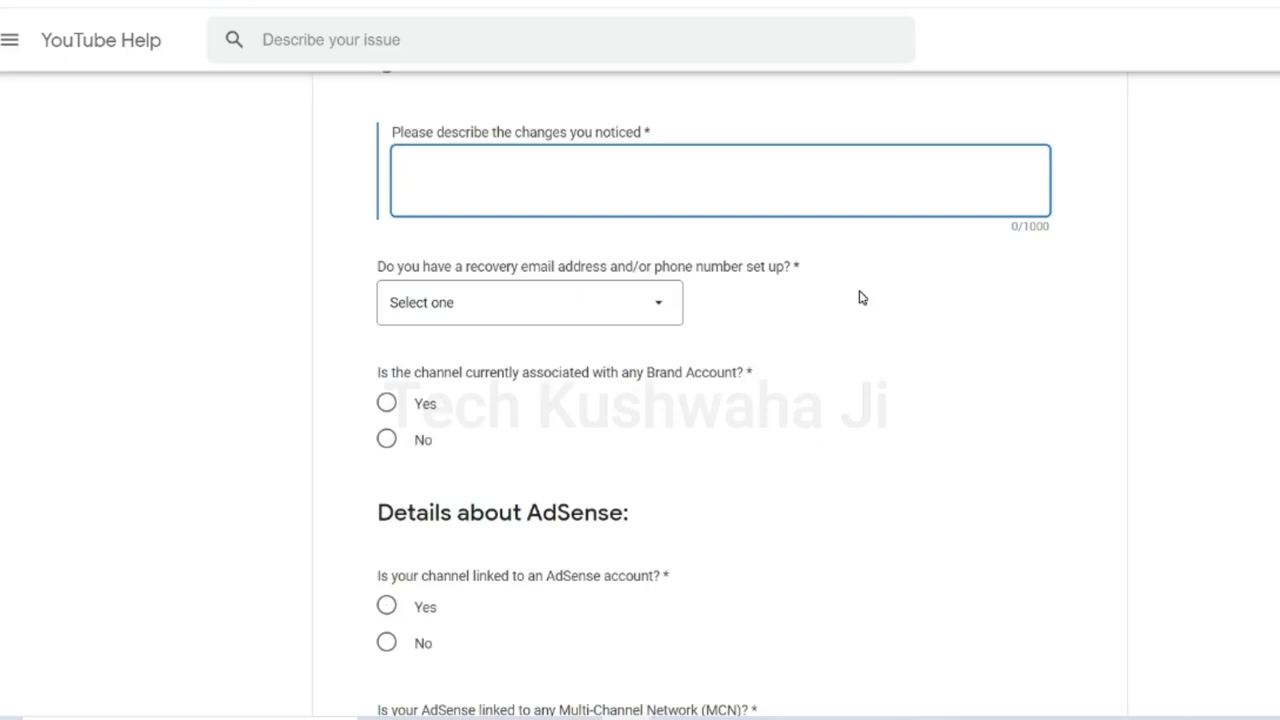
left_click(551, 305)
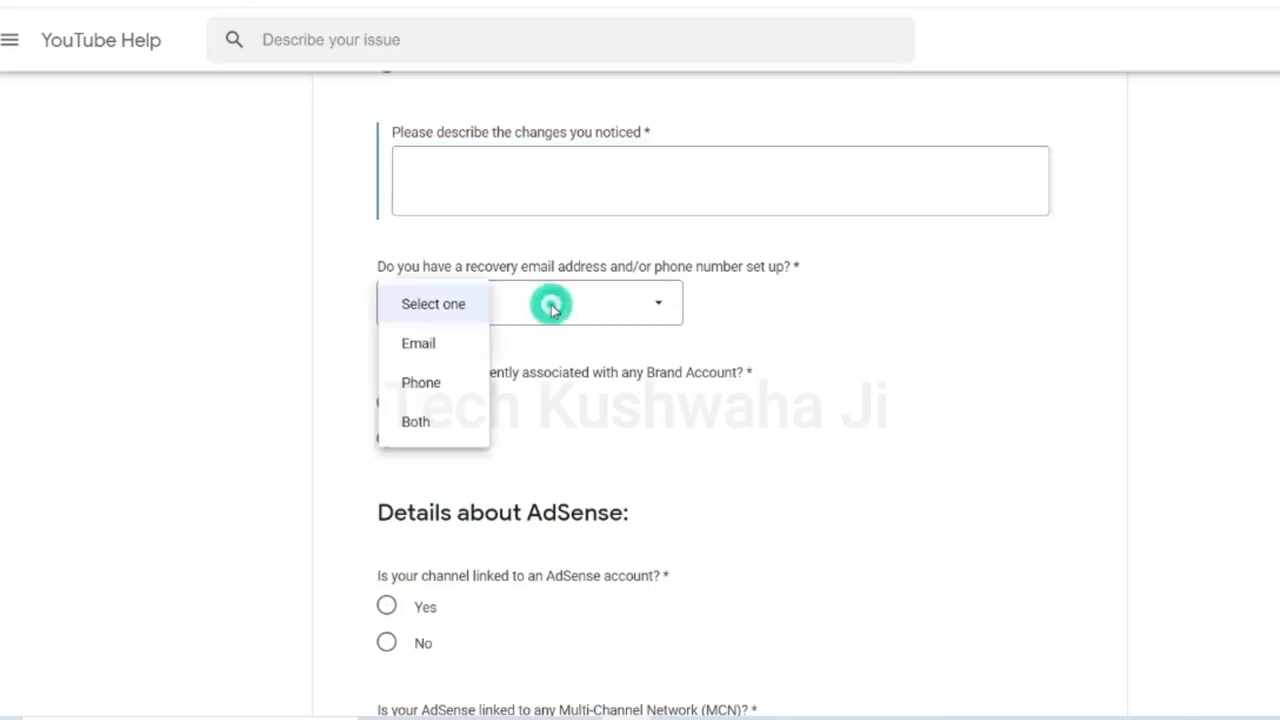
left_click(416, 421)
scroll(877, 343, "down", 3)
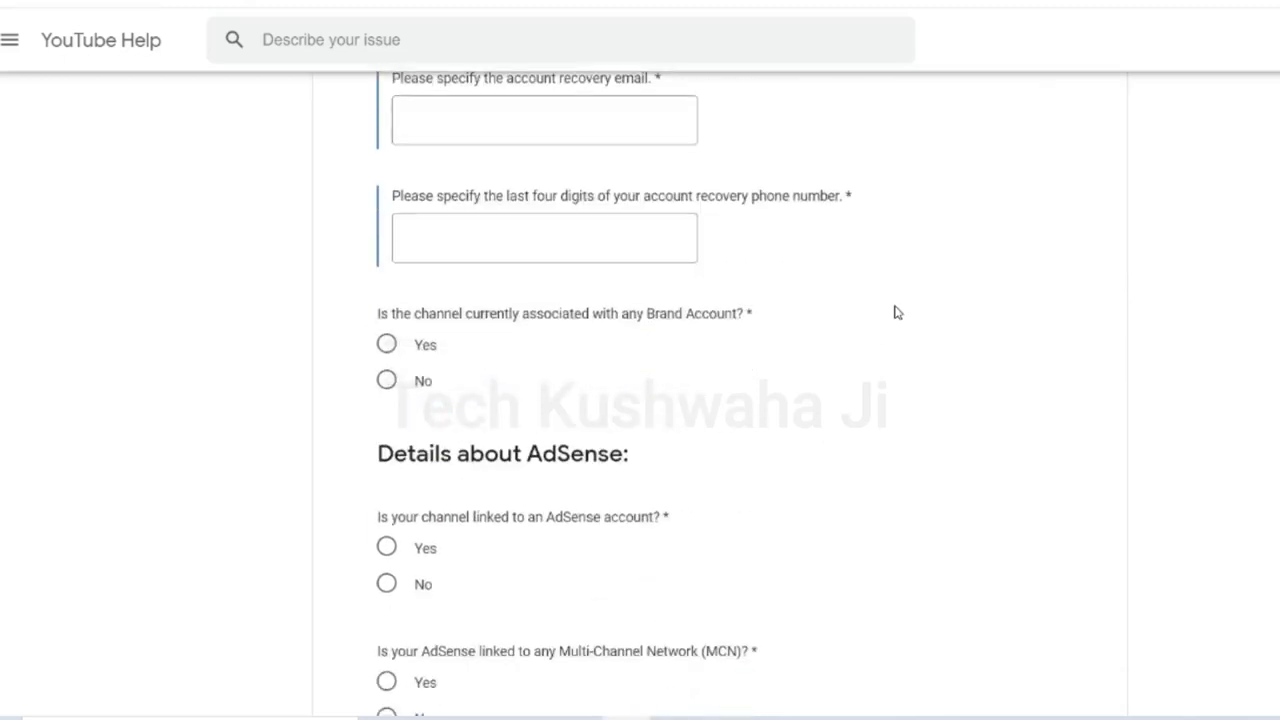
scroll(897, 304, "up", 1)
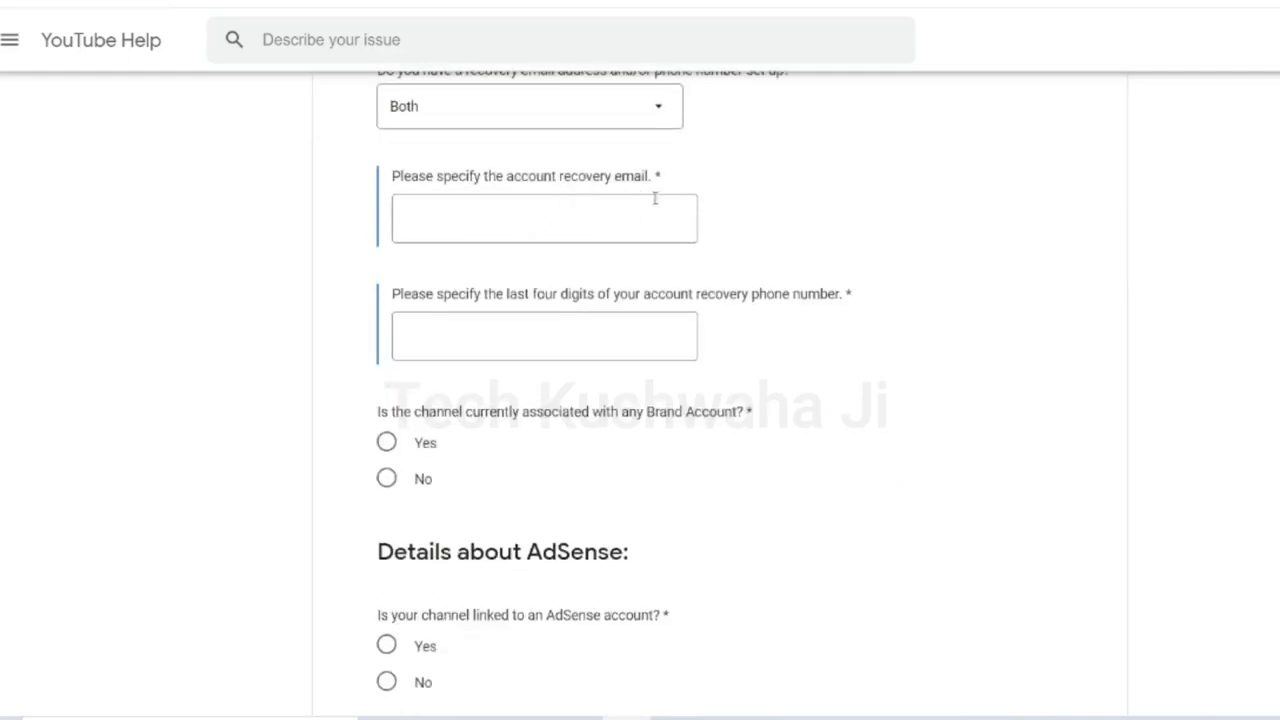
left_click(597, 230)
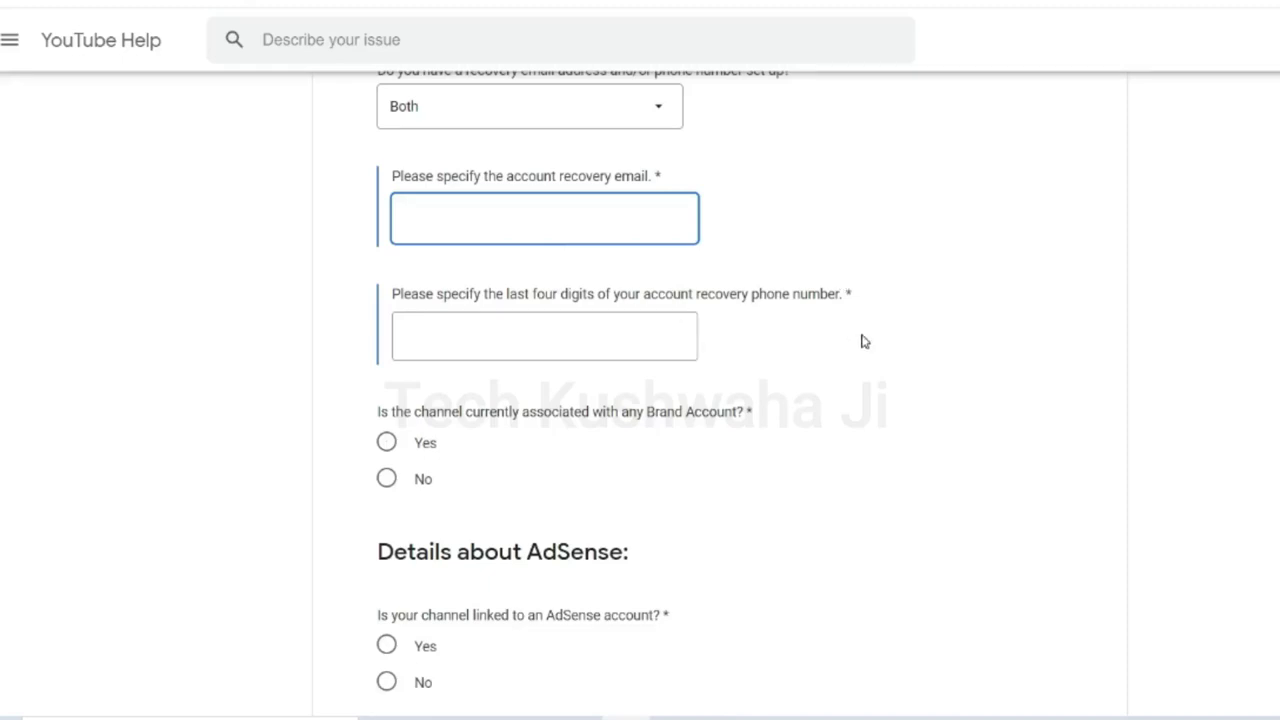
Step: Try Yes for the channel's Brand Account association and settle on No
scroll(864, 341, "down", 2)
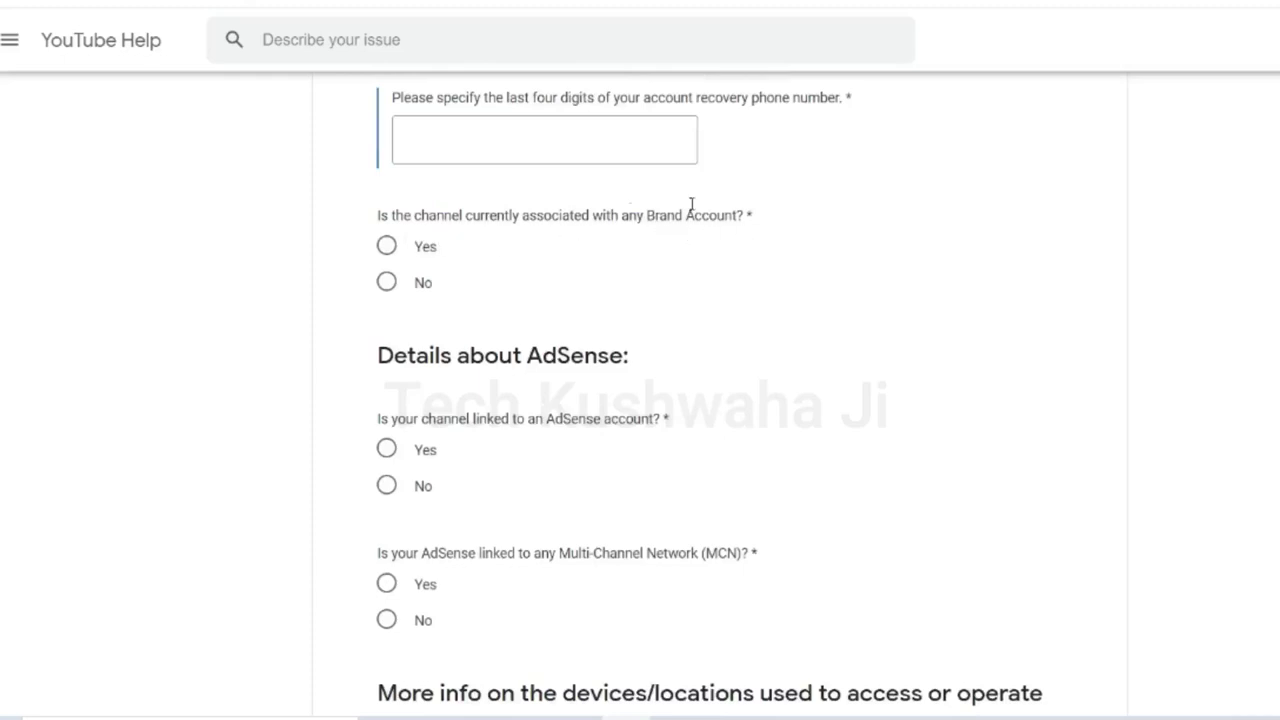
left_click(386, 247)
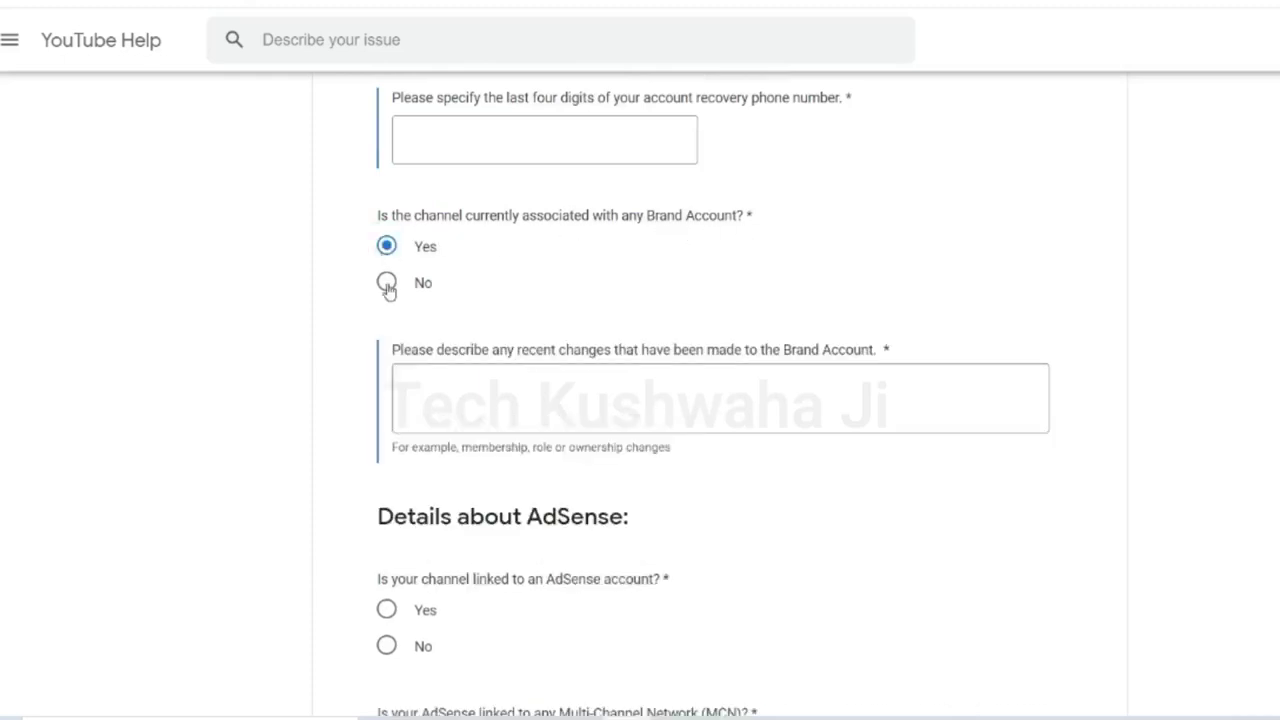
left_click(386, 284)
Step: Answer Yes to the channel being linked to AdSense and go through the AdSense ID and user email fields
scroll(395, 285, "down", 1)
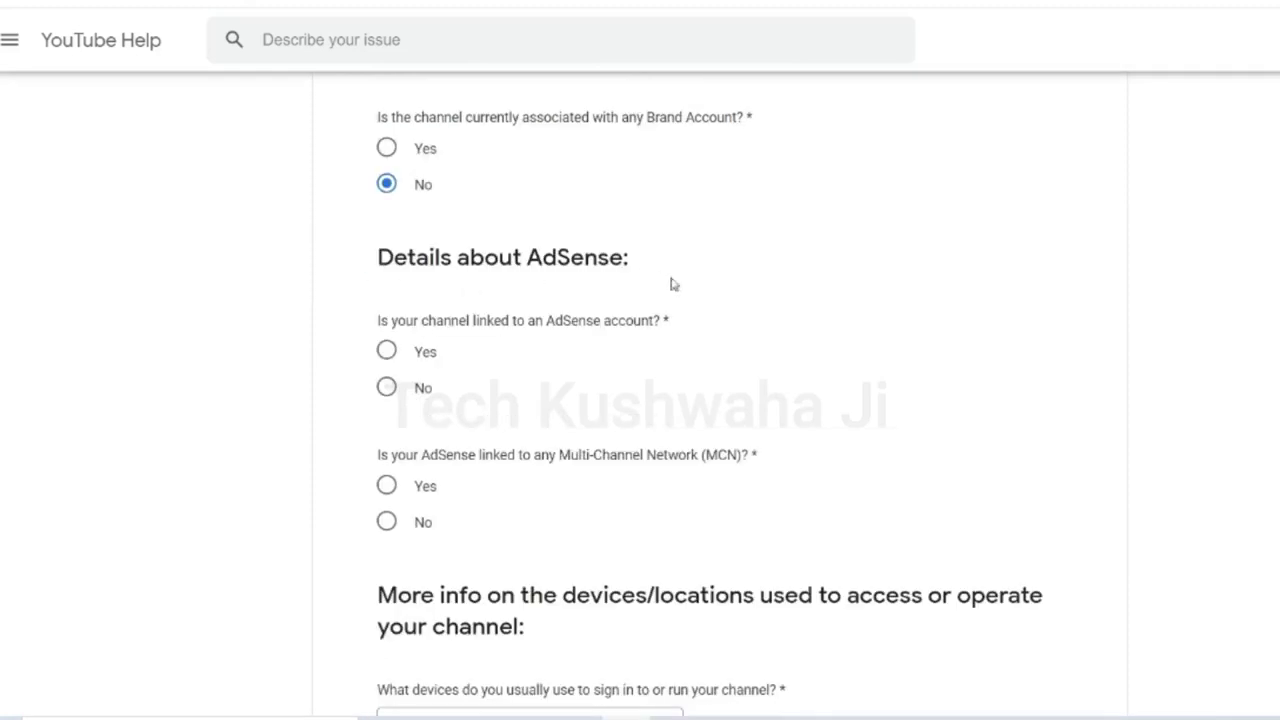
scroll(690, 294, "down", 2)
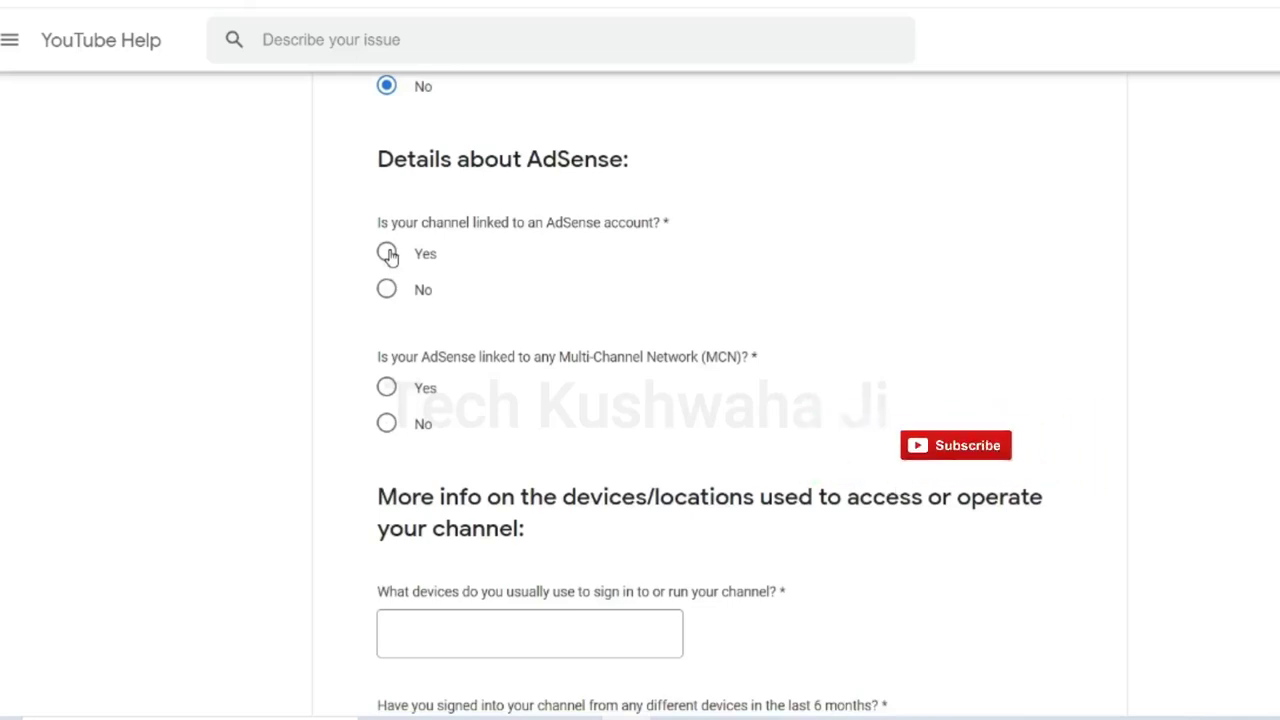
left_click(387, 254)
scroll(646, 256, "down", 4)
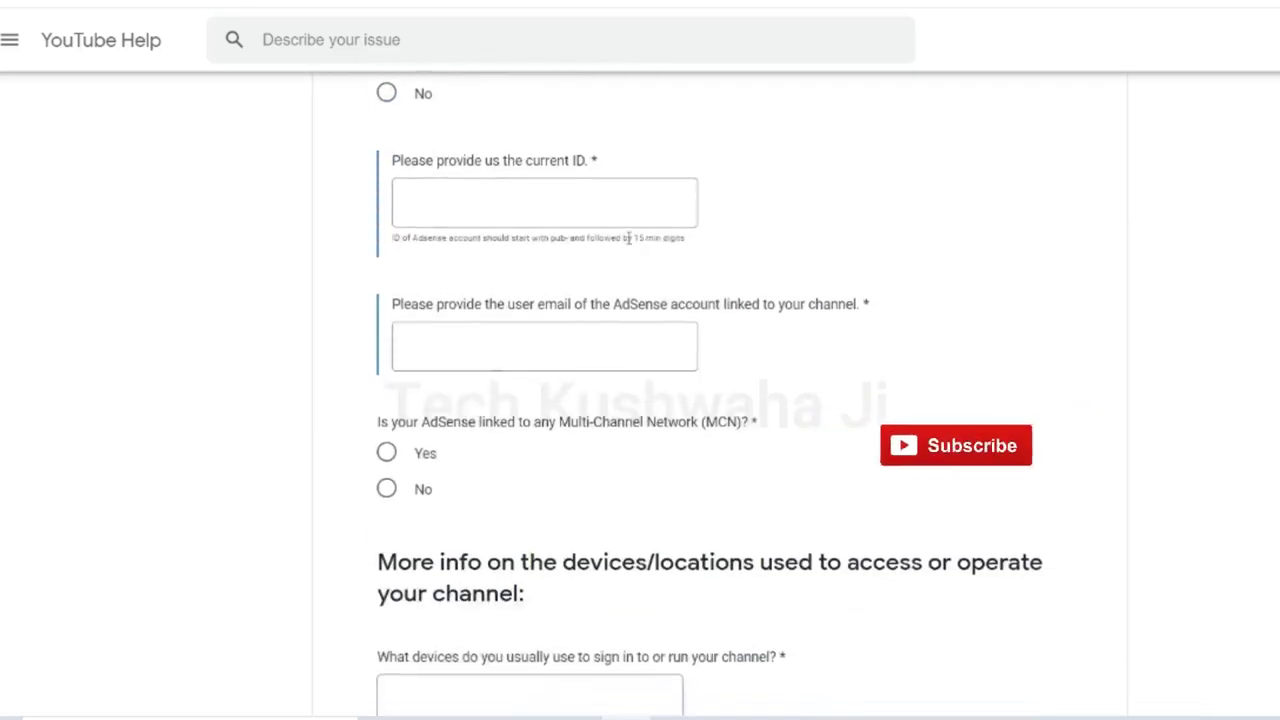
left_click(437, 206)
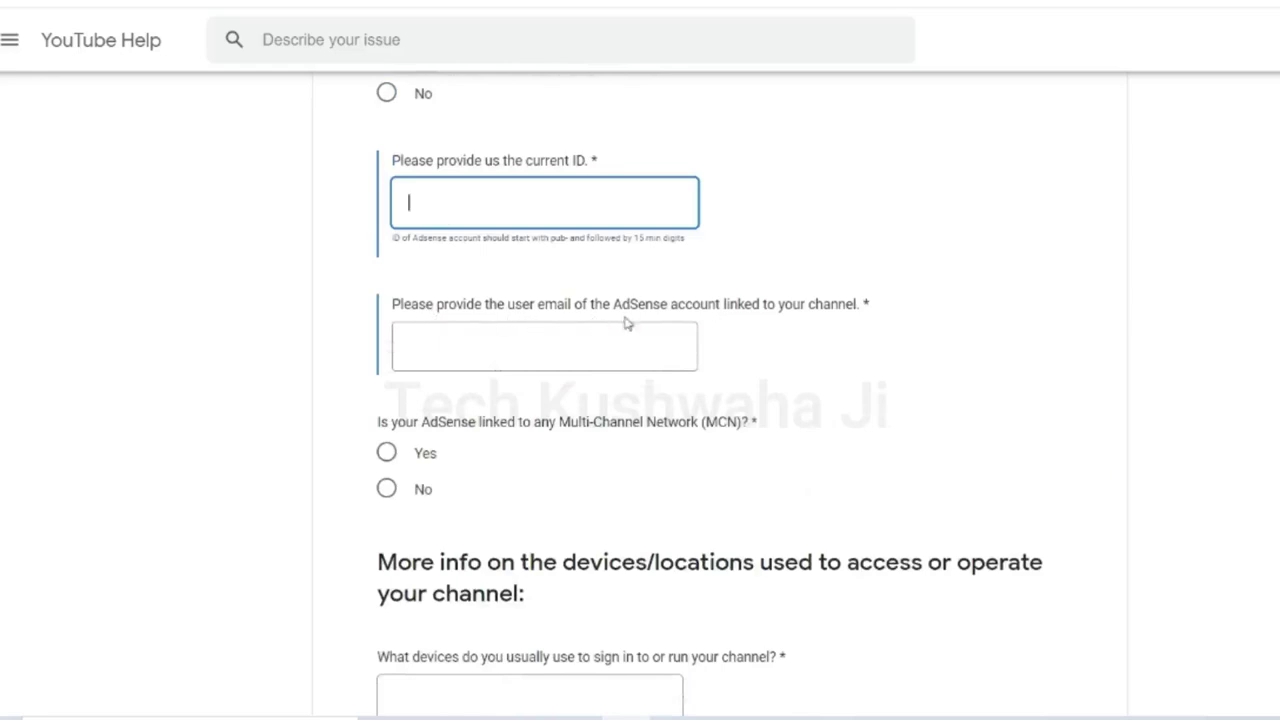
left_click(617, 349)
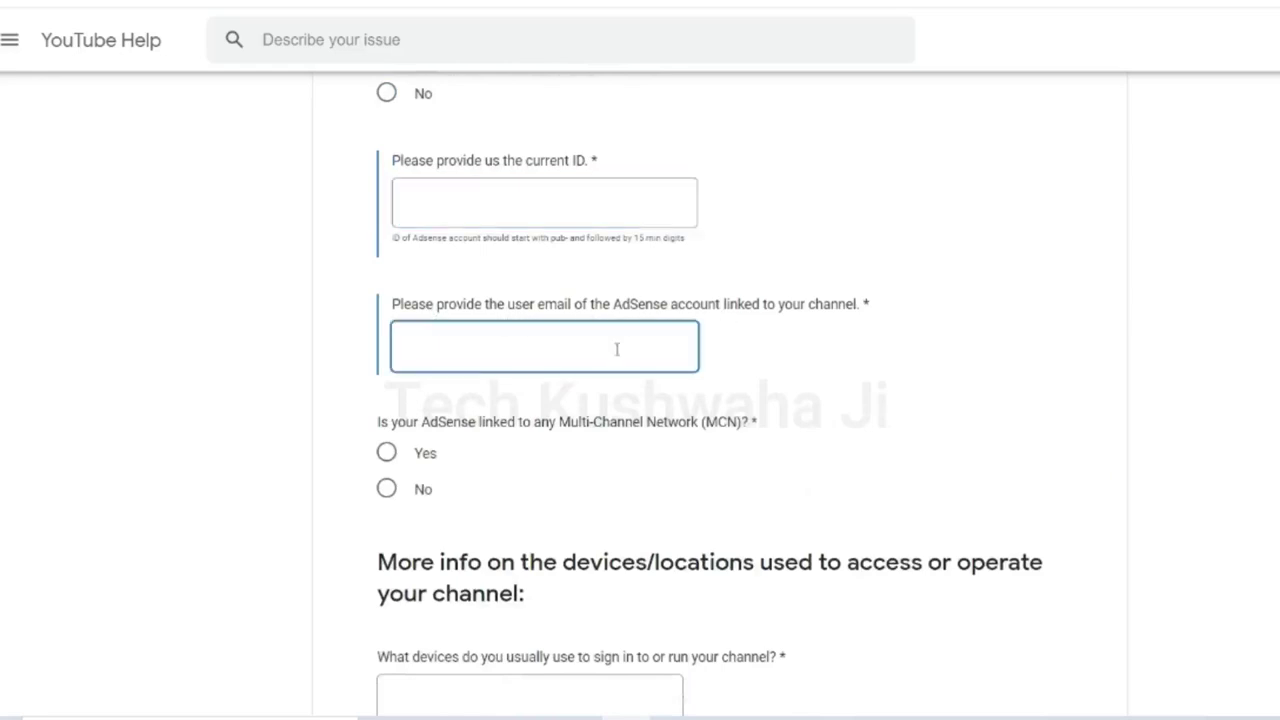
scroll(653, 356, "down", 1)
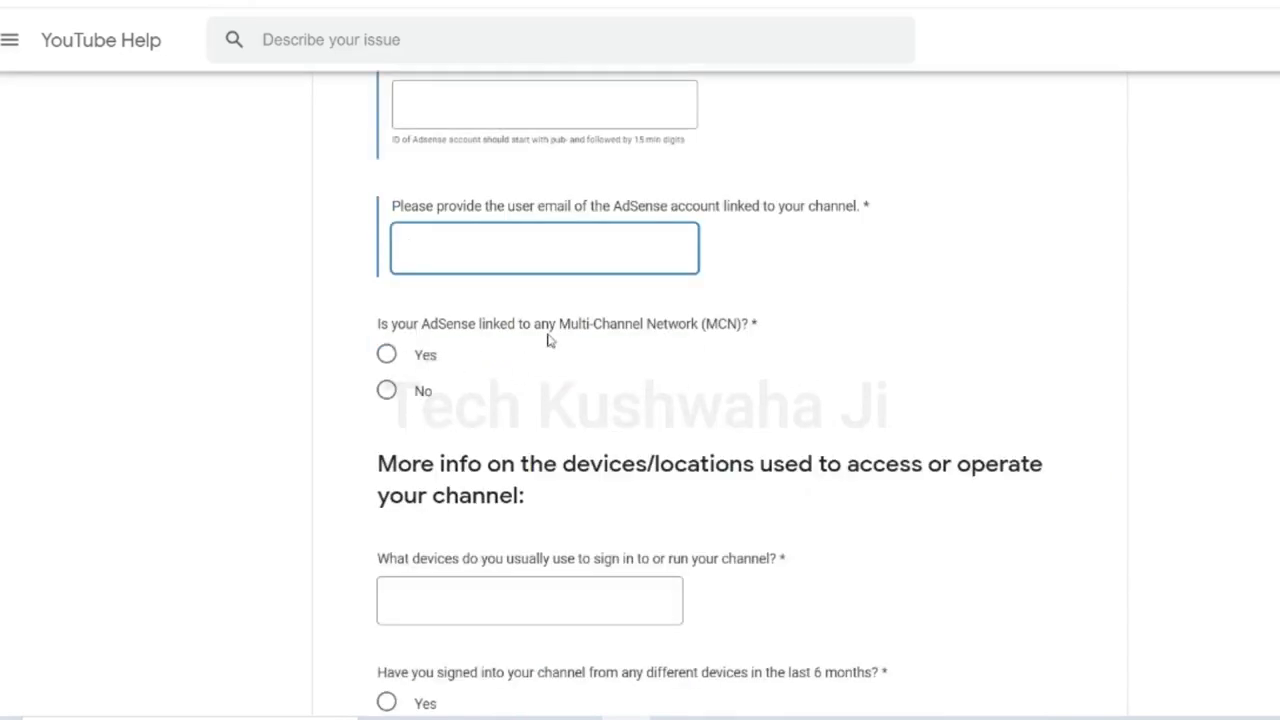
Step: Answer No to the AdSense account being linked to any Multi-Channel Network (MCN)
left_click(387, 391)
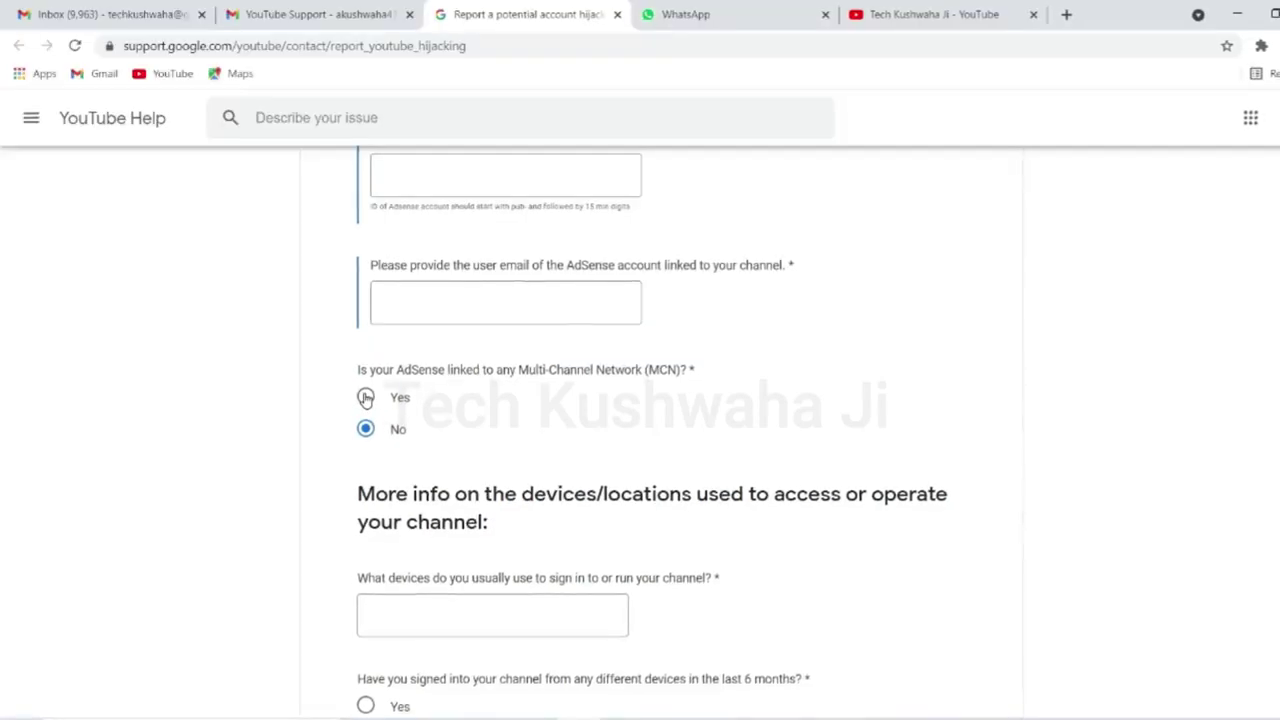
scroll(503, 381, "down", 2)
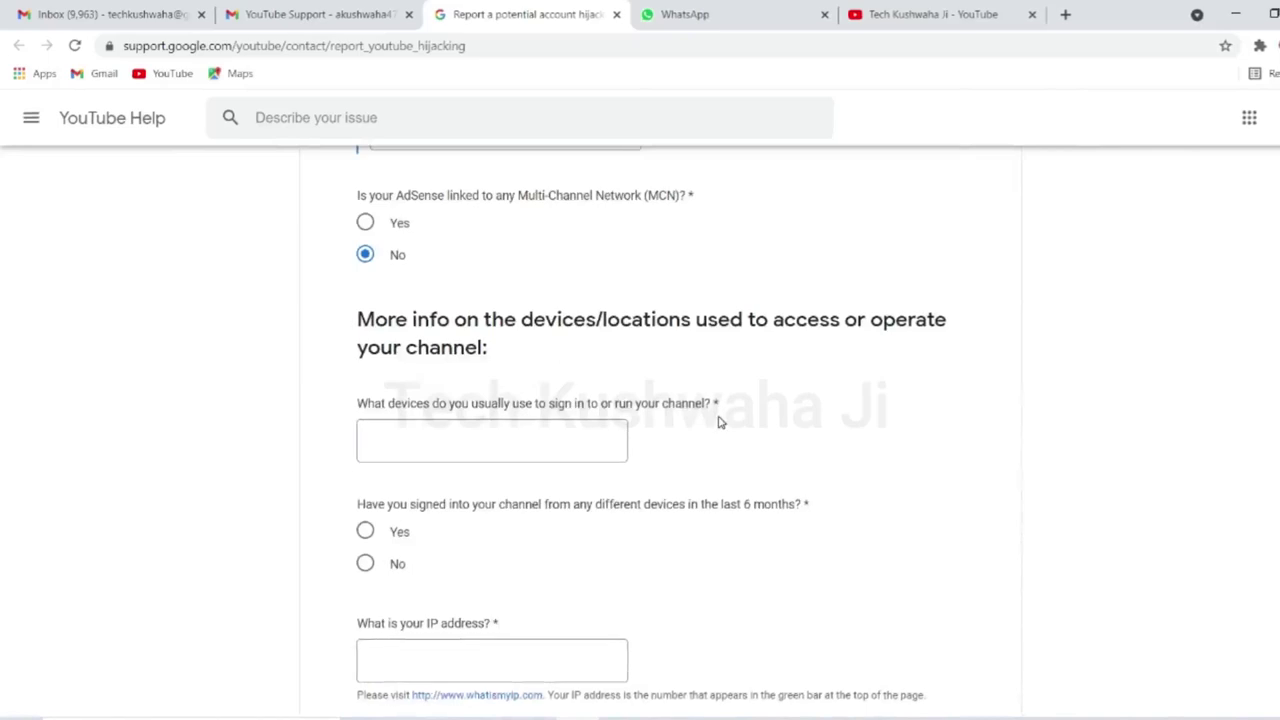
scroll(717, 424, "down", 2)
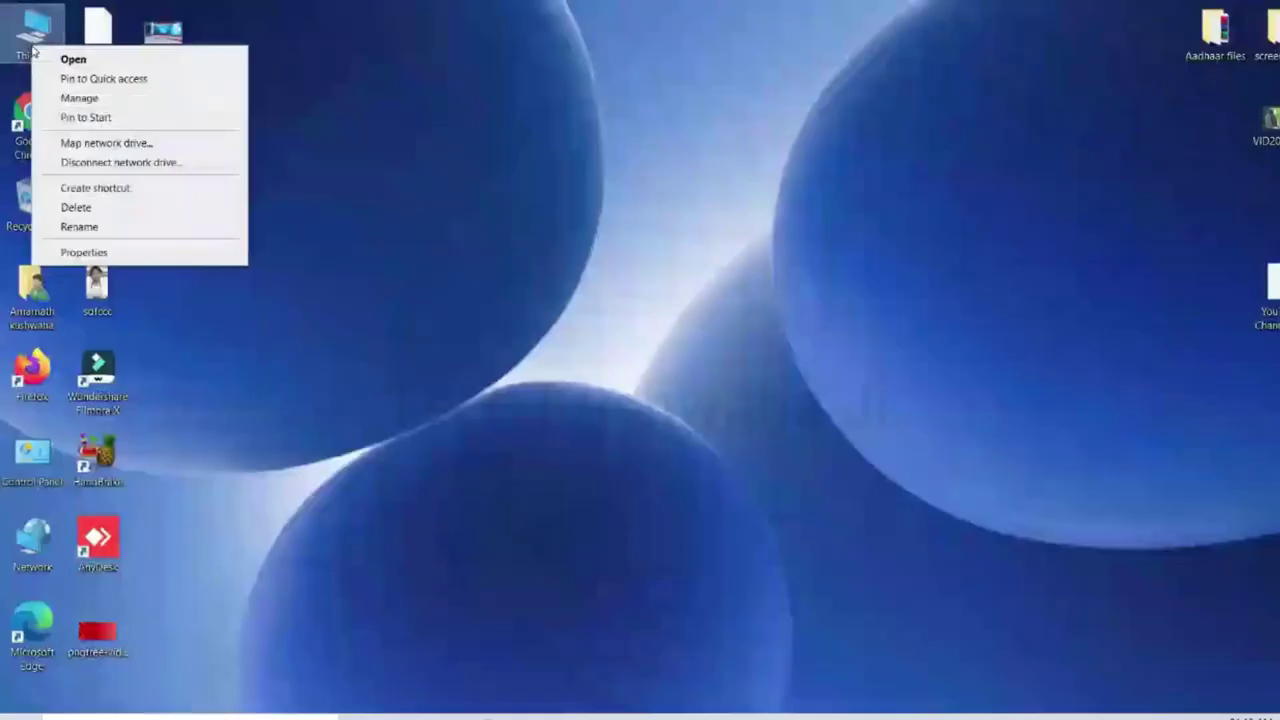
Step: Open the properties of This PC on the desktop to examine the device specifications, and close the window
left_click(30, 40)
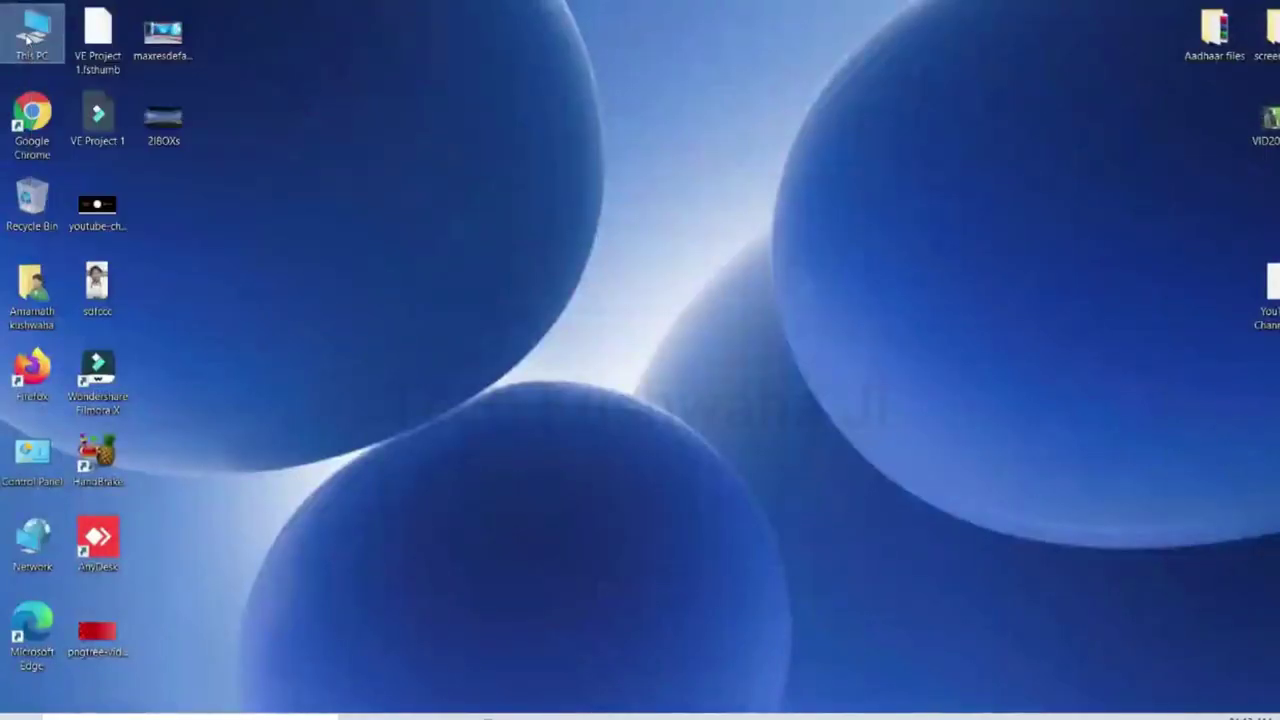
right_click(25, 36)
left_click(67, 244)
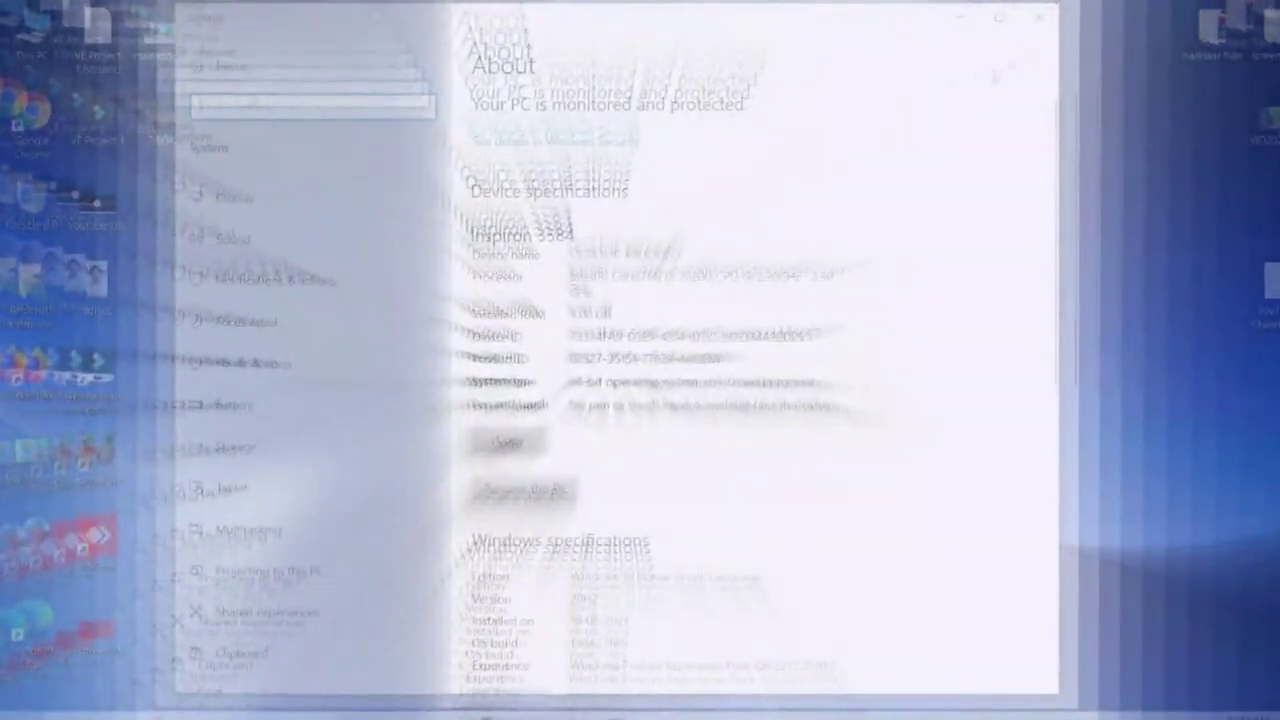
left_click(1040, 16)
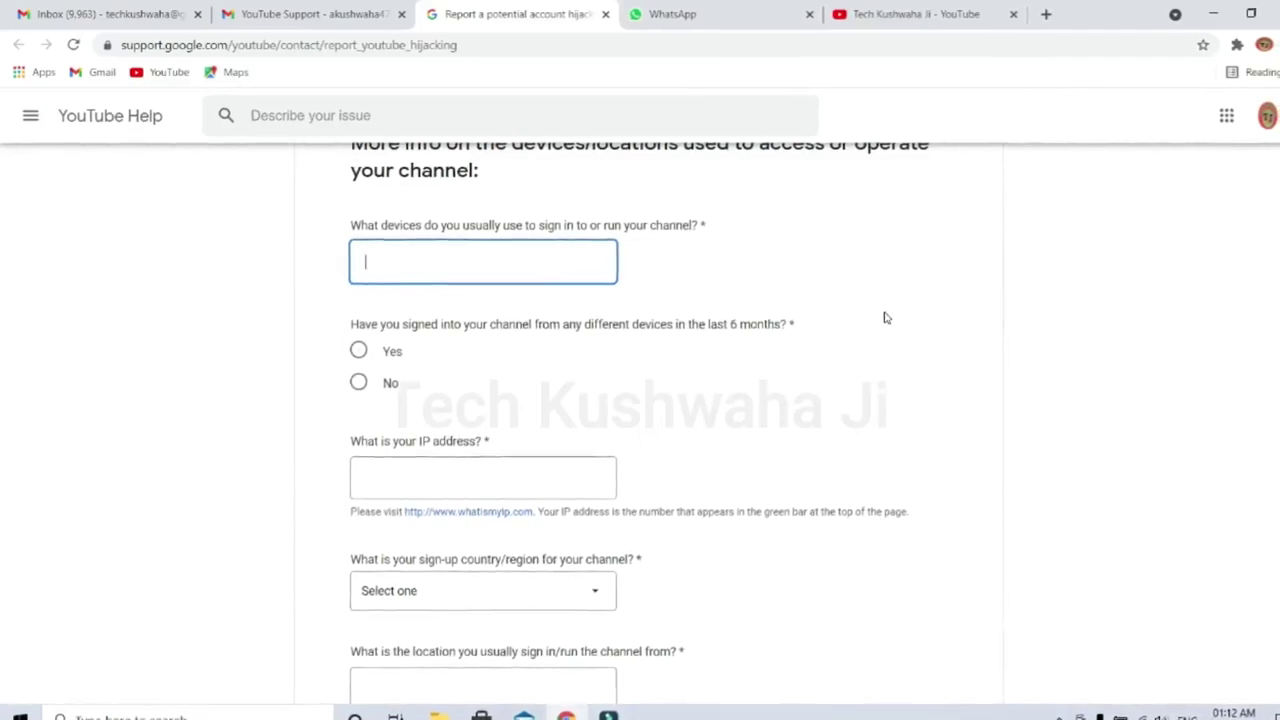
Step: Answer No to signing in from different devices in the last 6 months and open the whatismyip.com link for the IP address question
left_click(358, 381)
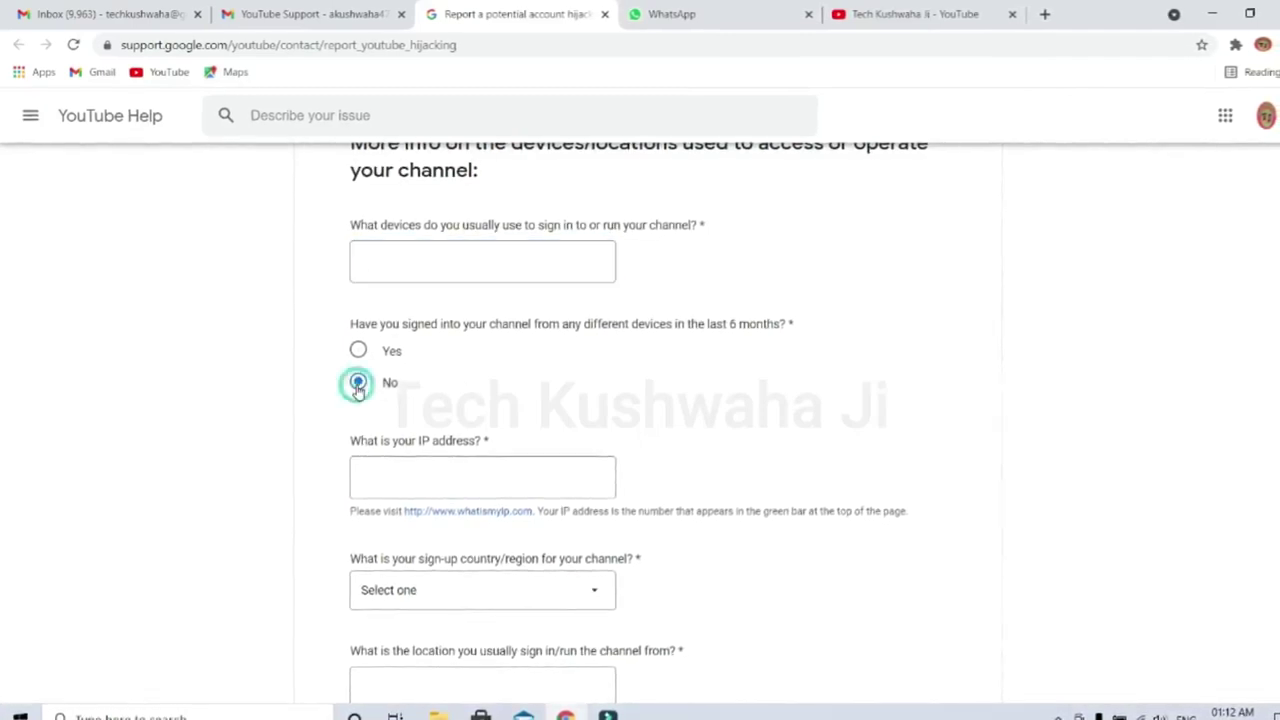
scroll(860, 410, "down", 2)
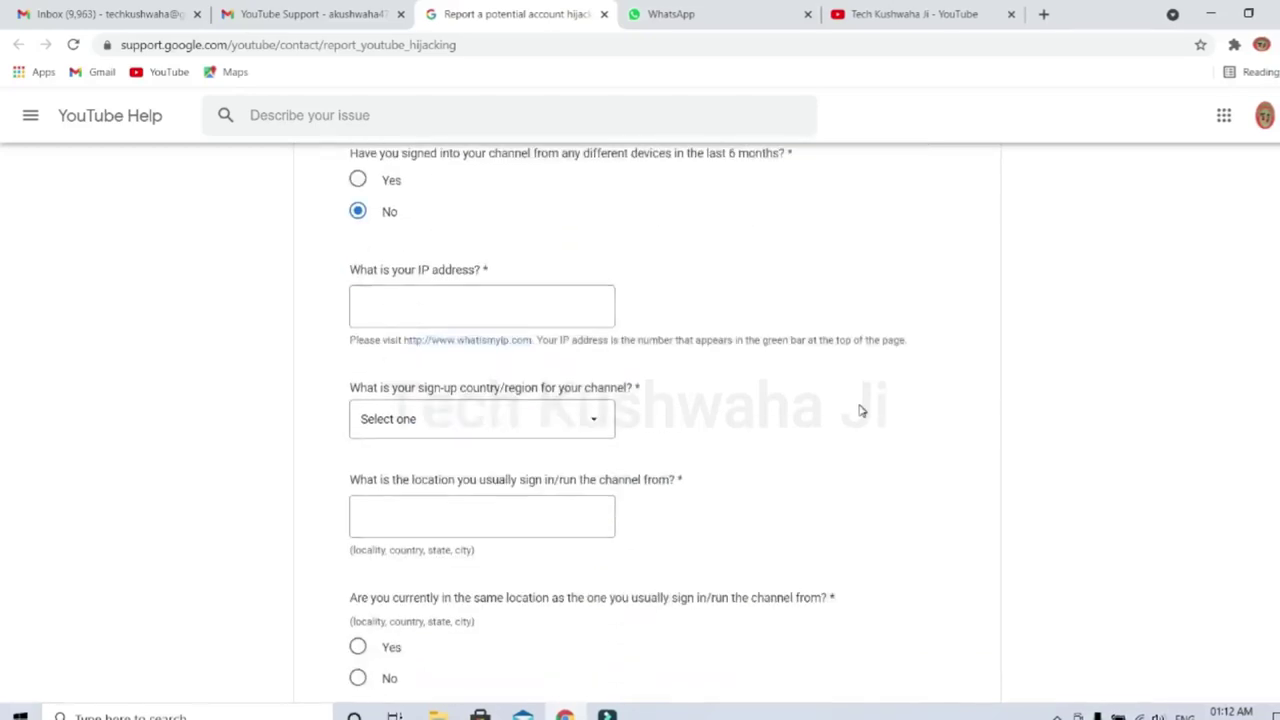
left_click(437, 300)
left_click(466, 339)
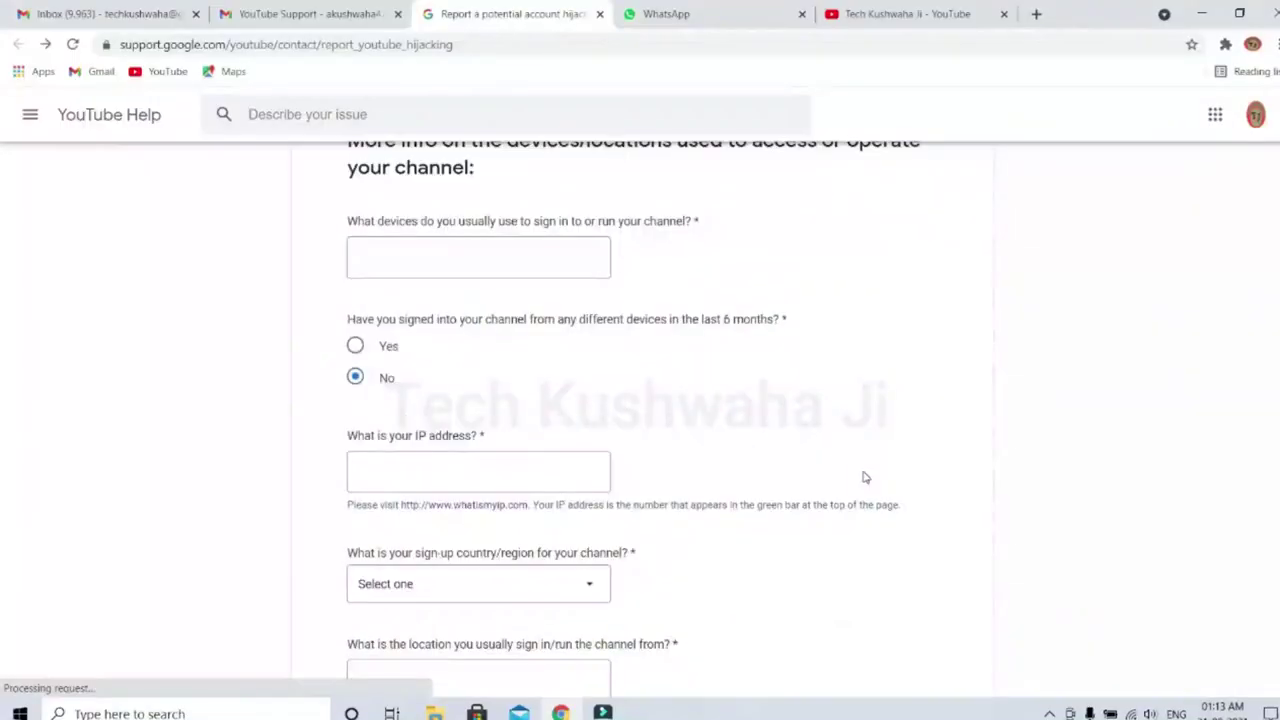
Step: Activate the IP address field and choose India as the channel's sign-up country/region
scroll(862, 477, "down", 3)
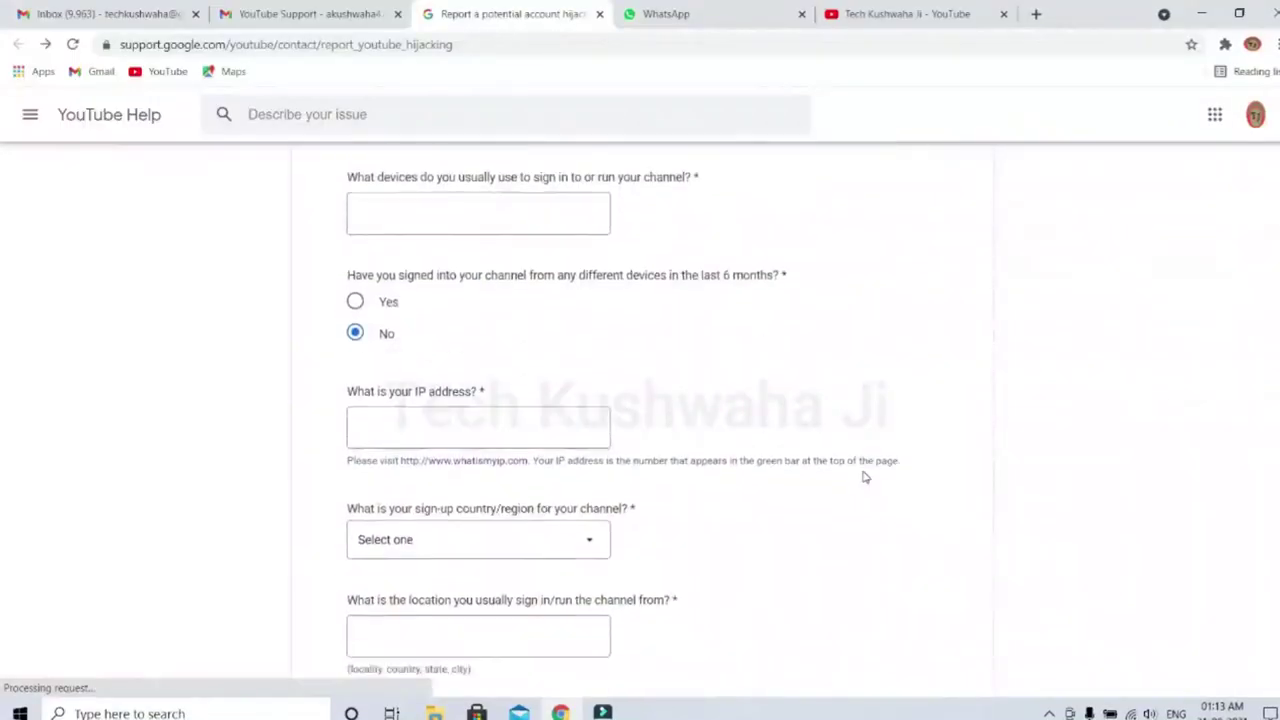
left_click(409, 300)
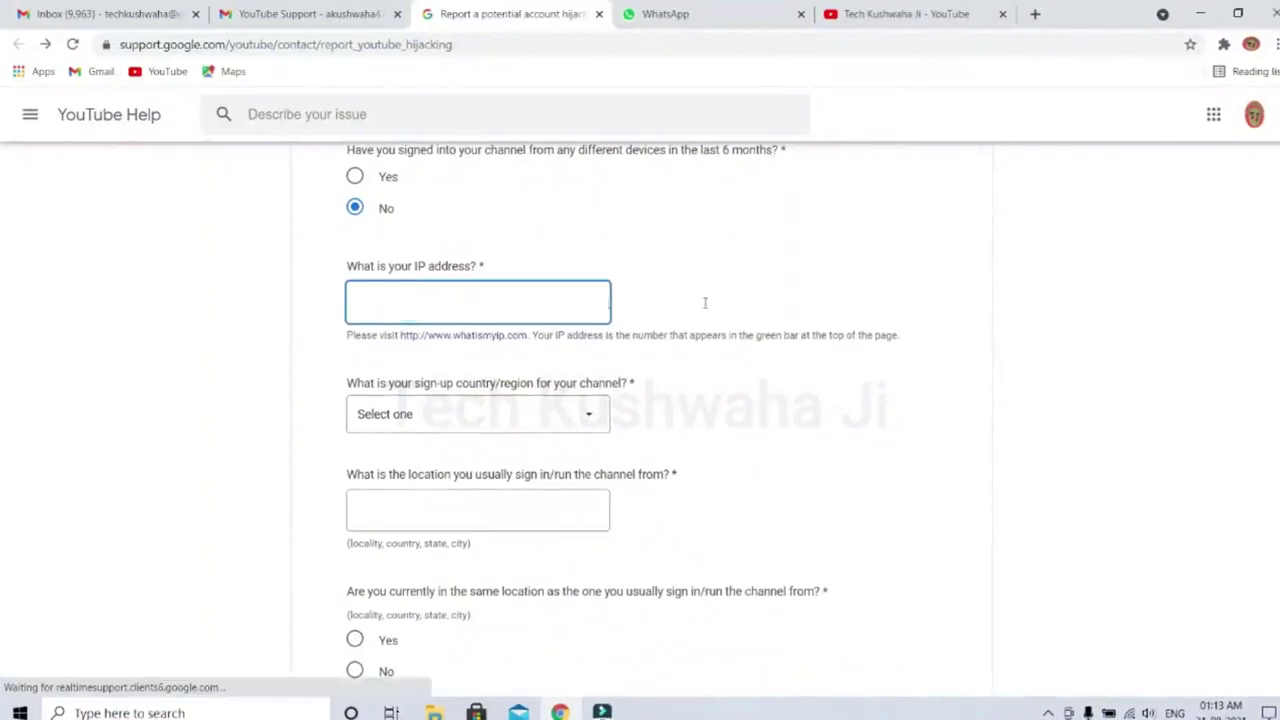
scroll(746, 309, "down", 1)
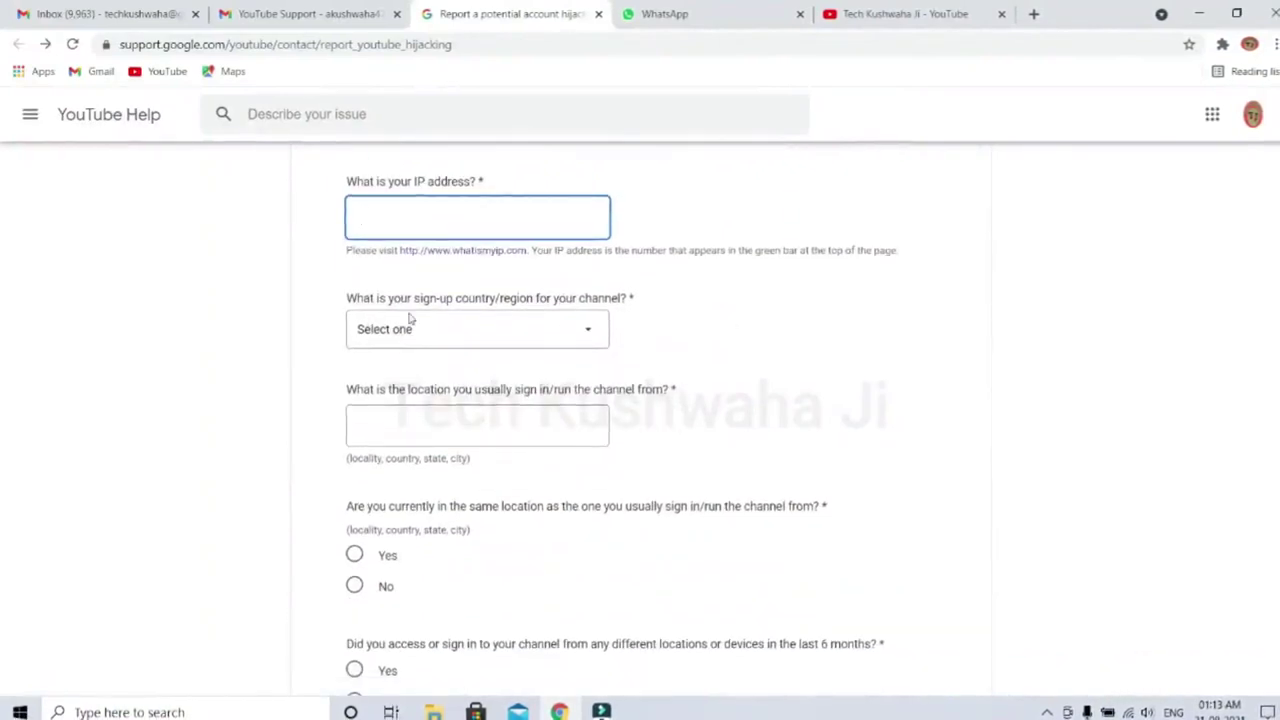
left_click(543, 337)
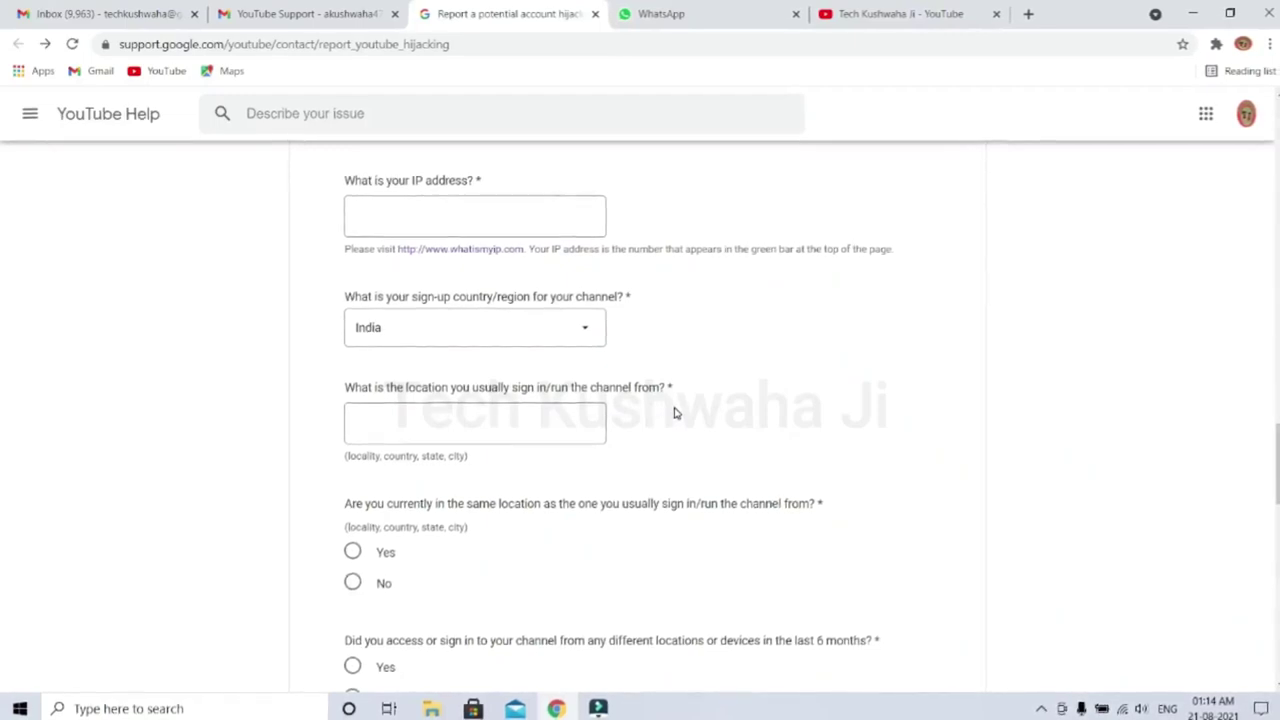
Step: Activate the usual sign-in location field and answer Yes to currently being in that same location
left_click(356, 438)
scroll(660, 438, "down", 1)
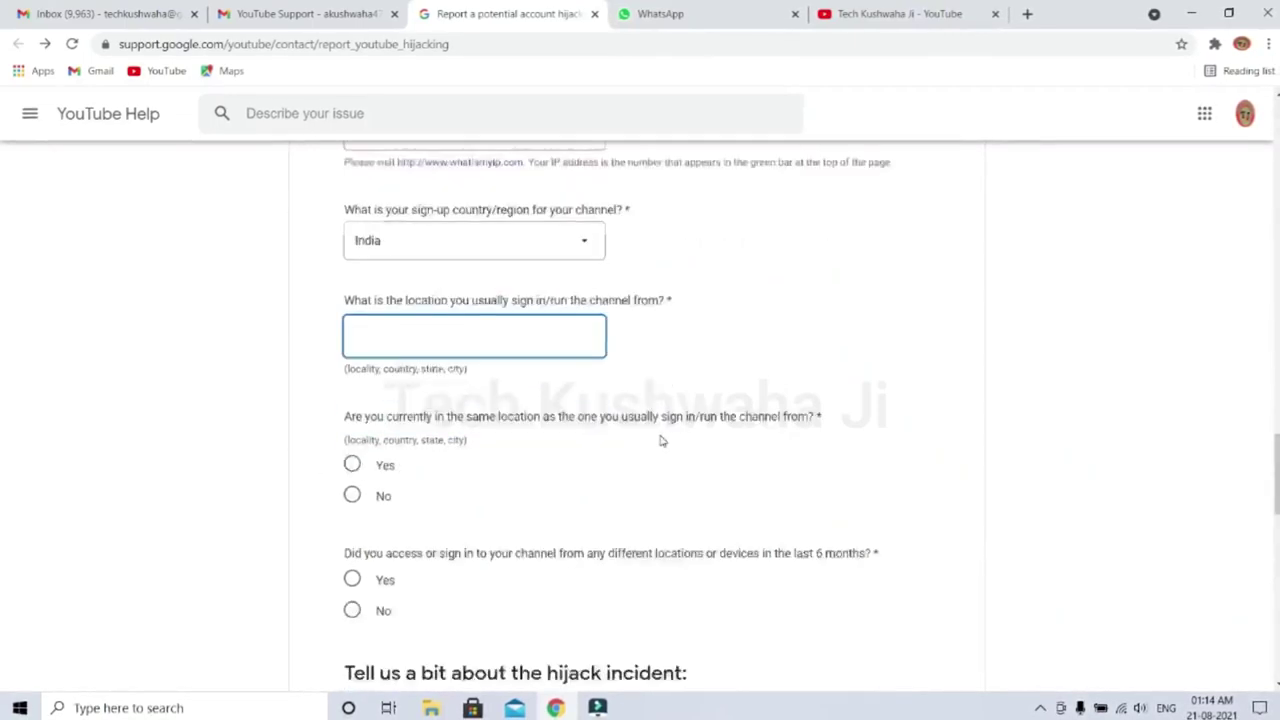
scroll(660, 440, "down", 1)
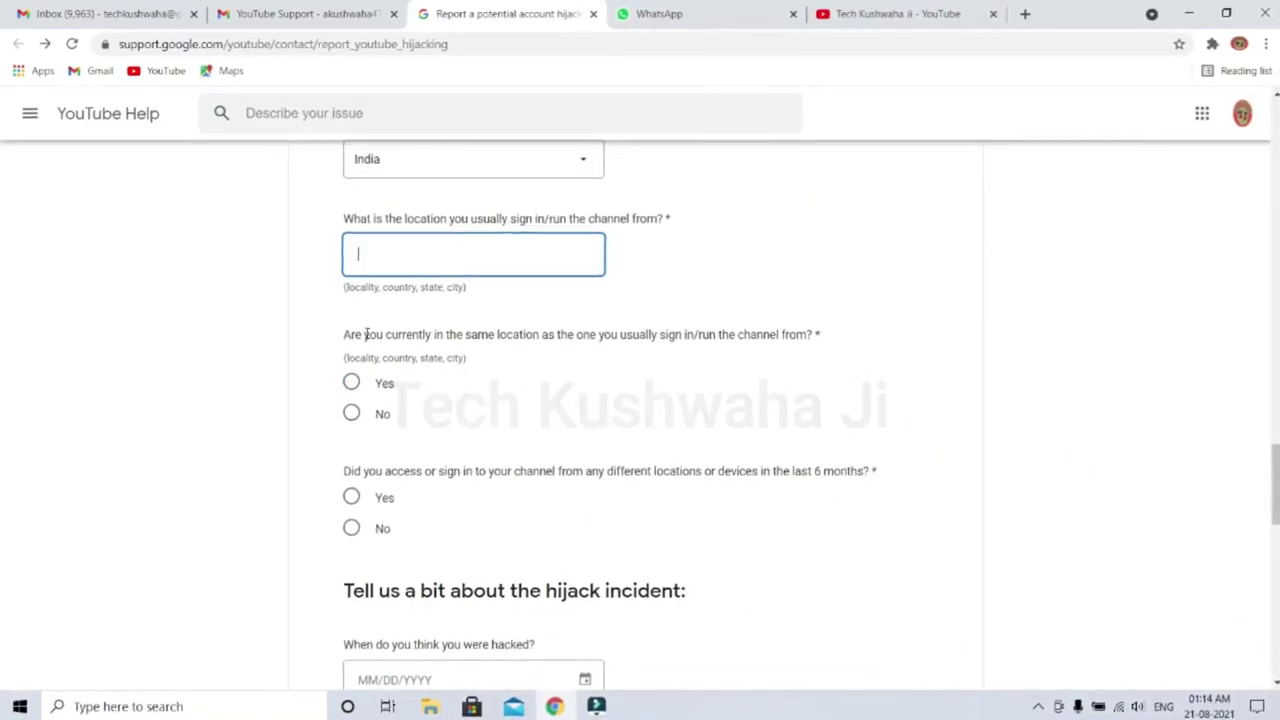
left_click(353, 385)
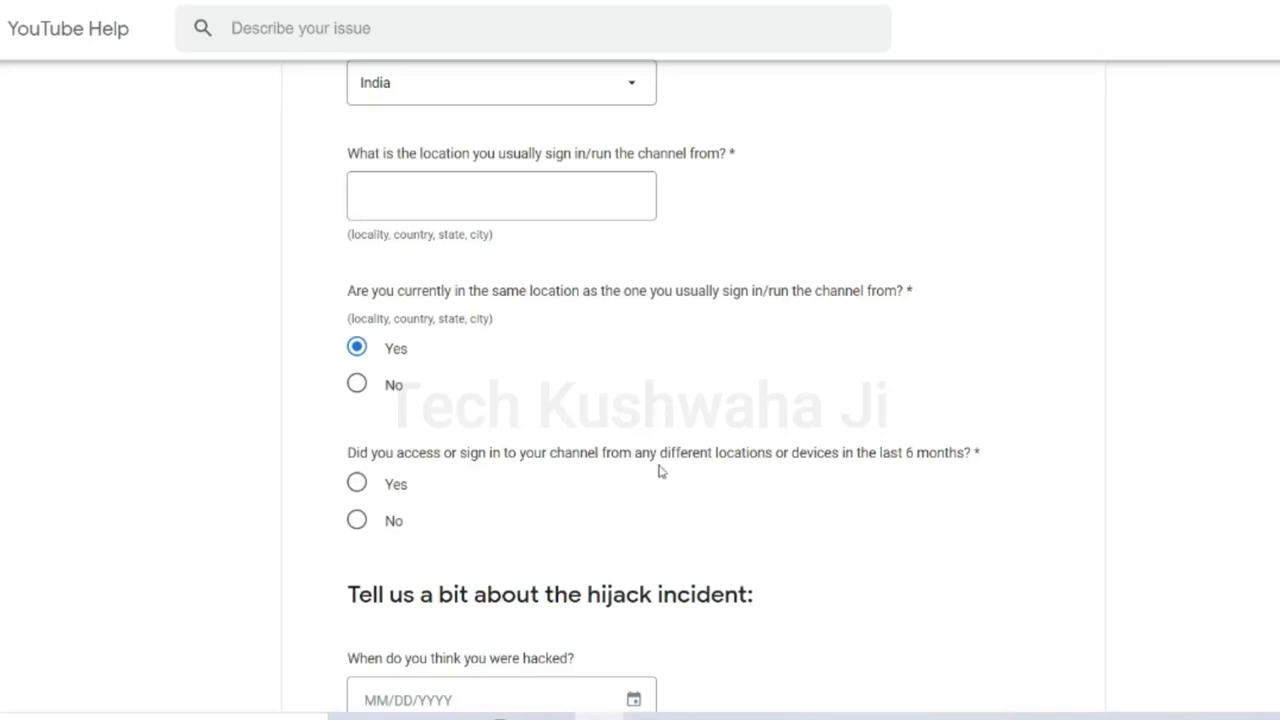
Step: Answer Yes to accessing the channel from different locations or devices, and go through the sign-in method and other devices fields
scroll(731, 474, "down", 2)
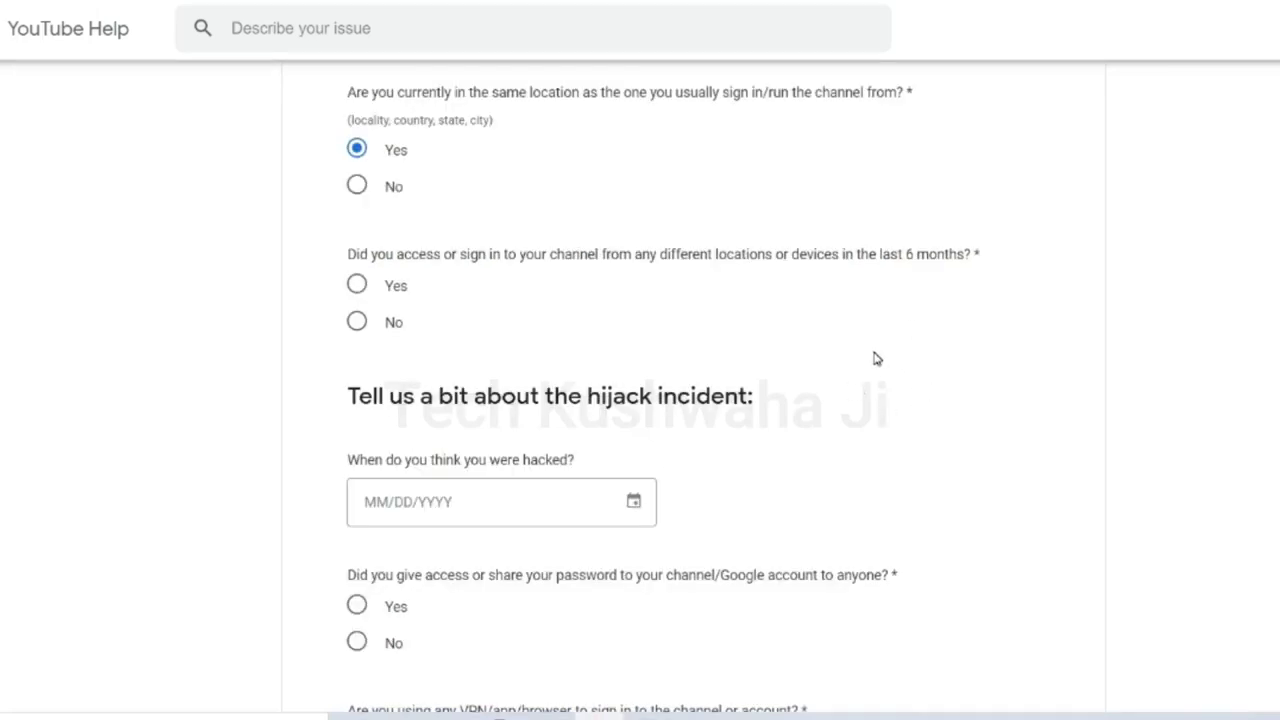
left_click(357, 285)
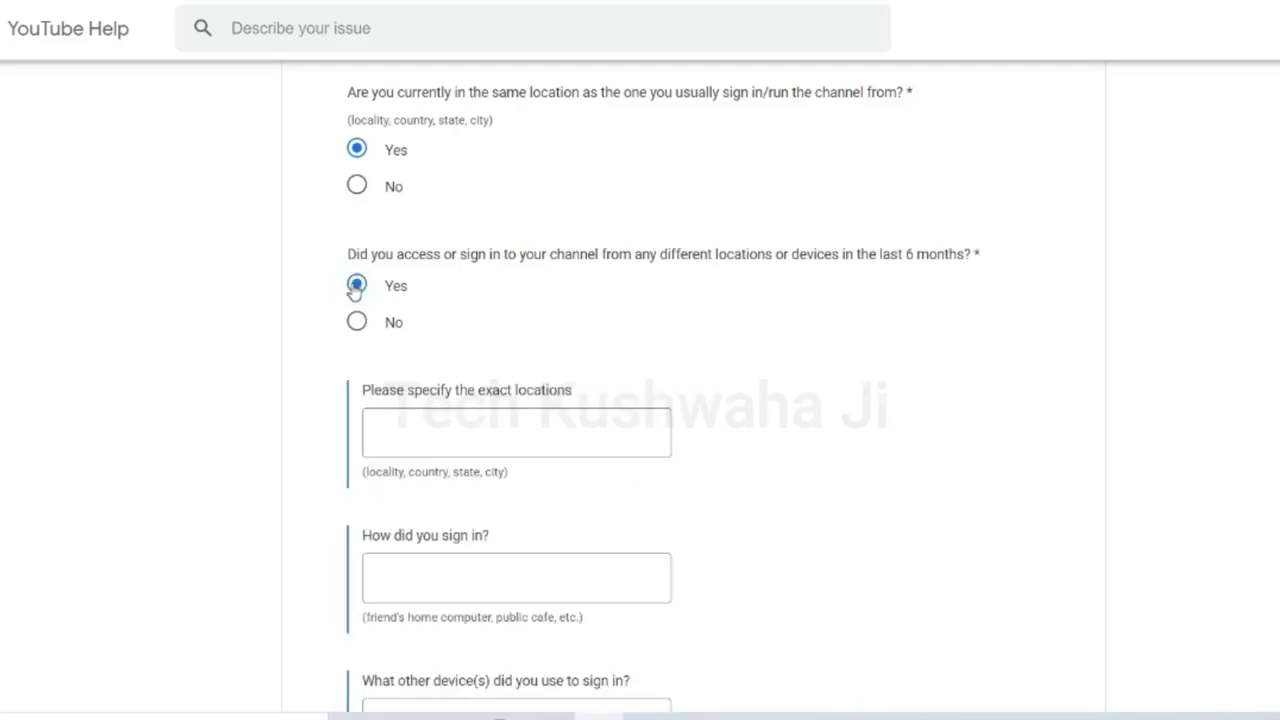
scroll(794, 340, "down", 1)
scroll(794, 340, "down", 2)
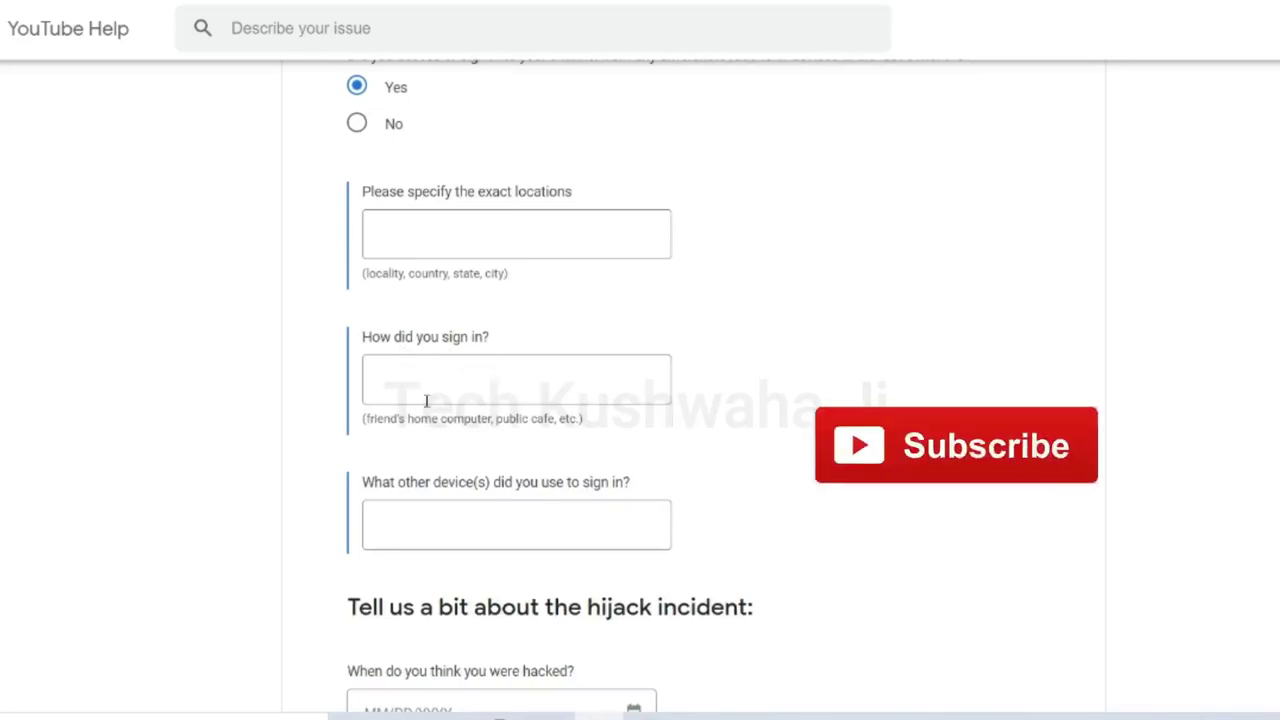
scroll(780, 318, "down", 2)
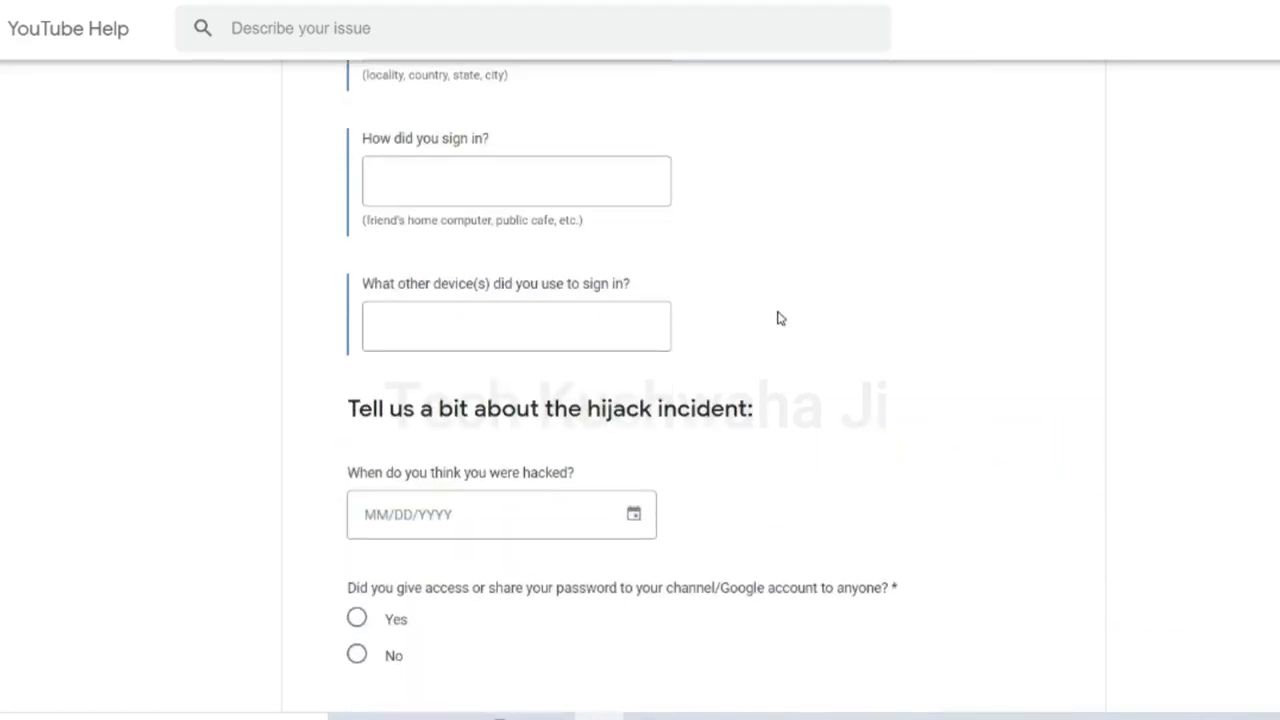
left_click(420, 180)
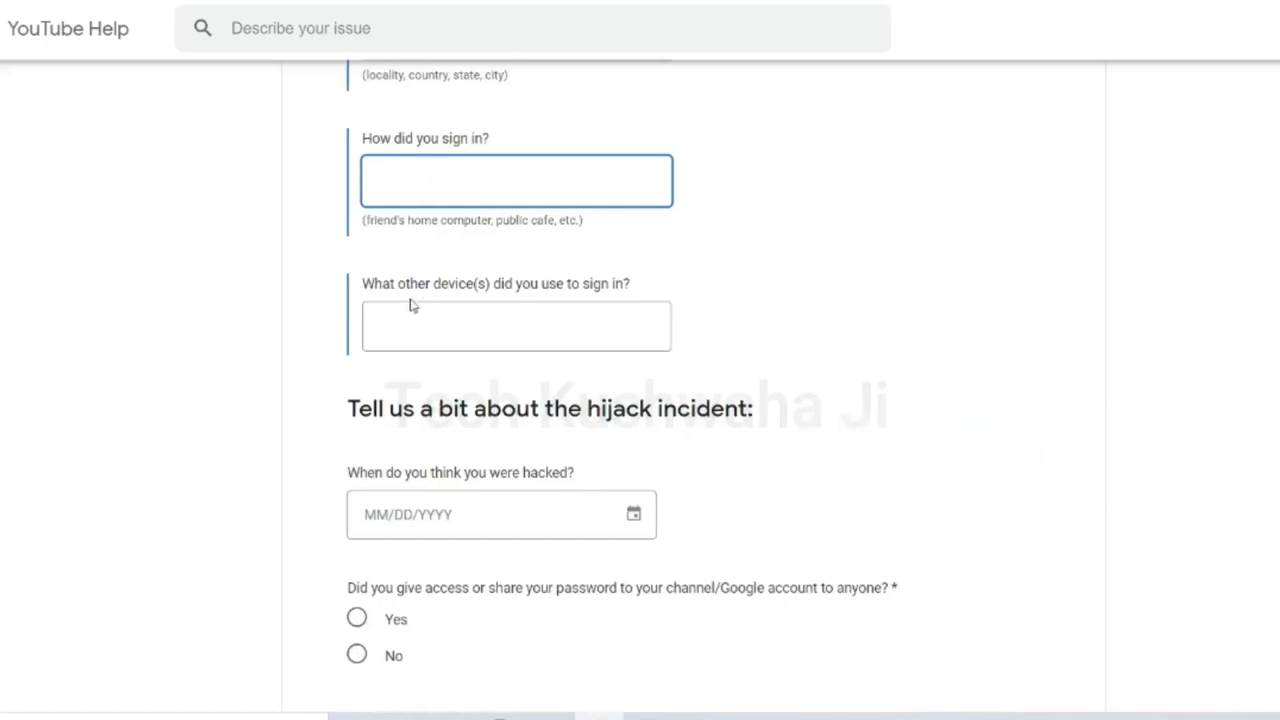
left_click(575, 320)
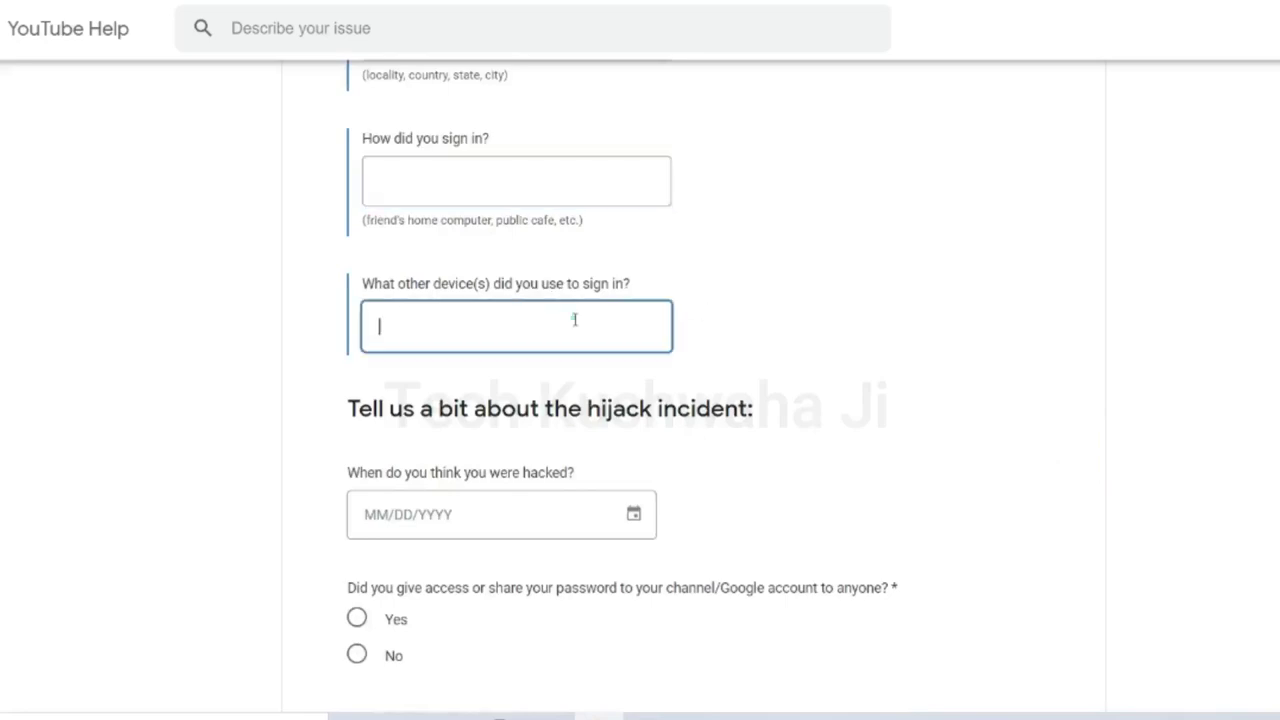
Step: View the calendar for the date the channel was hacked and close it without picking a date
scroll(834, 245, "down", 2)
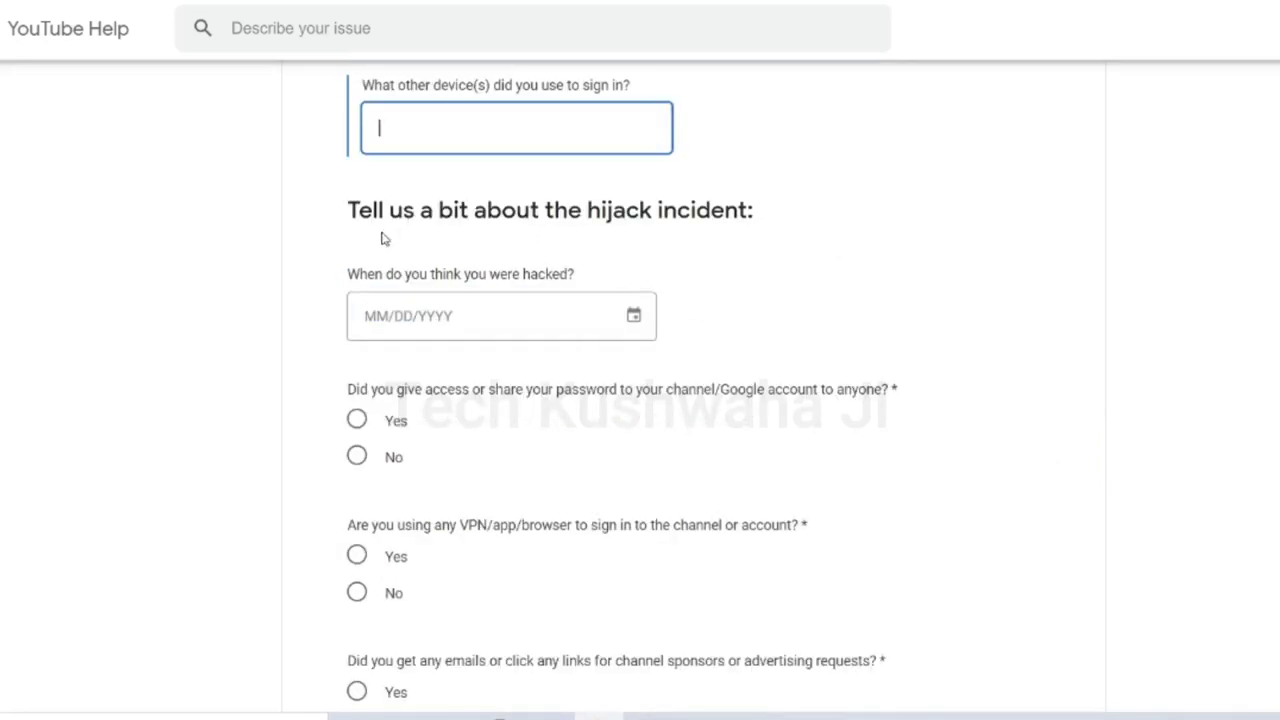
scroll(768, 245, "down", 1)
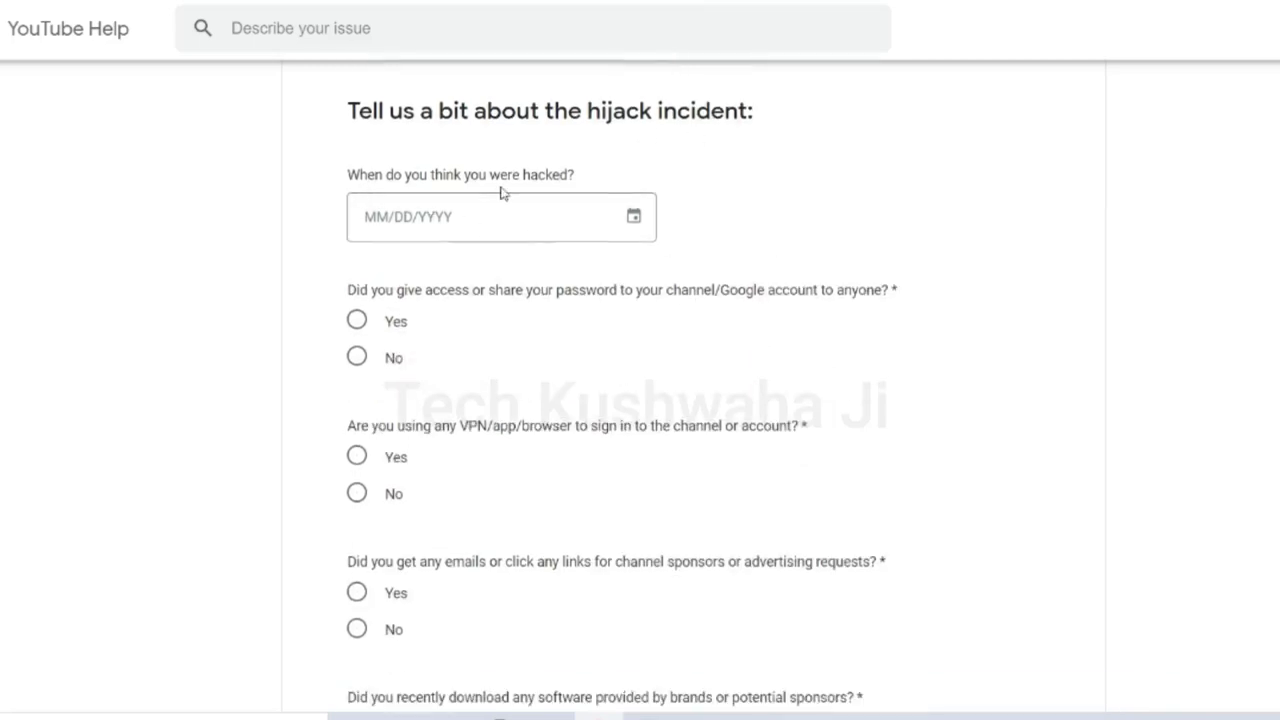
left_click(634, 217)
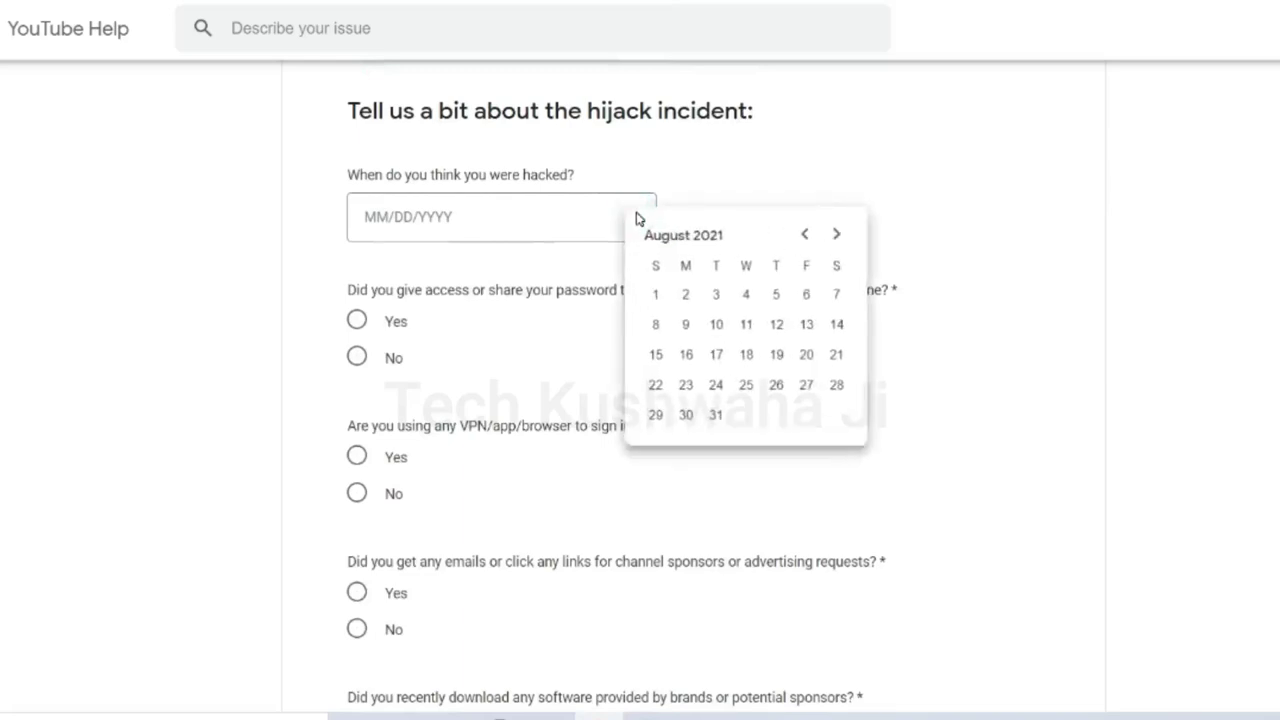
left_click(437, 218)
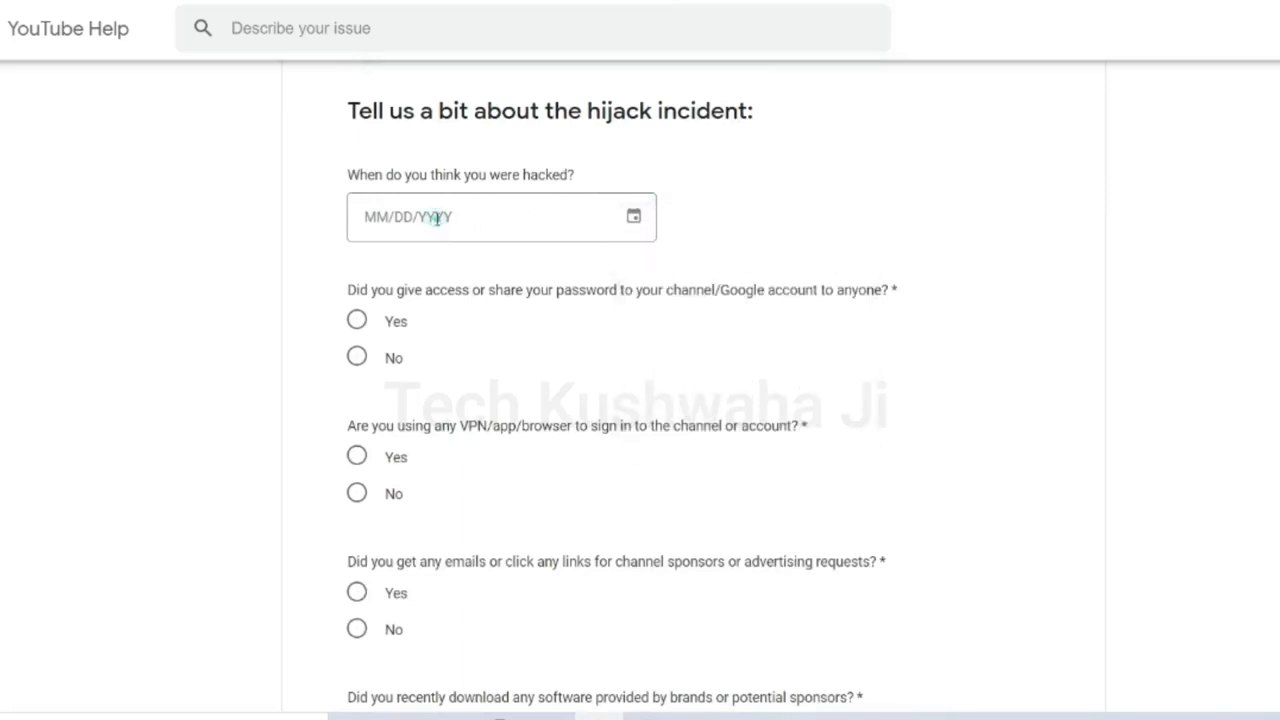
Step: Answer No to sharing the account password and Yes to using a VPN/app/browser, and activate the location used field
left_click(494, 362)
scroll(497, 364, "down", 1)
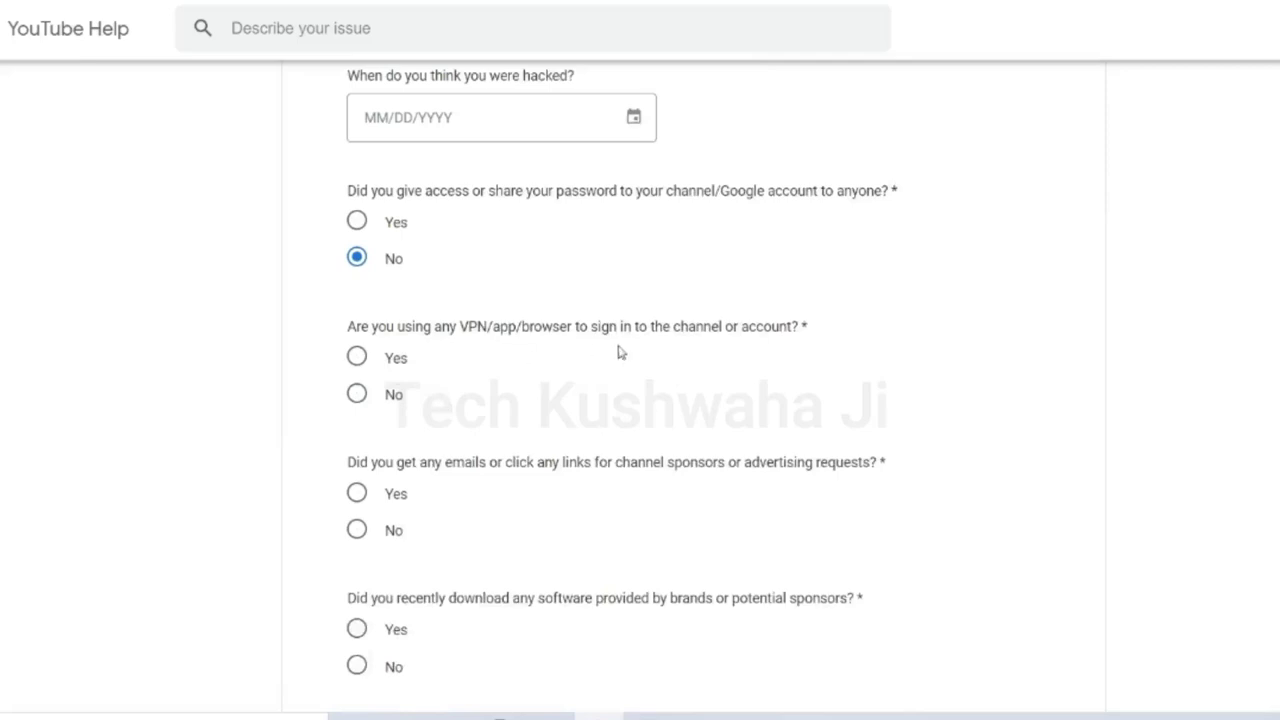
left_click(357, 357)
scroll(400, 390, "down", 1)
left_click(429, 414)
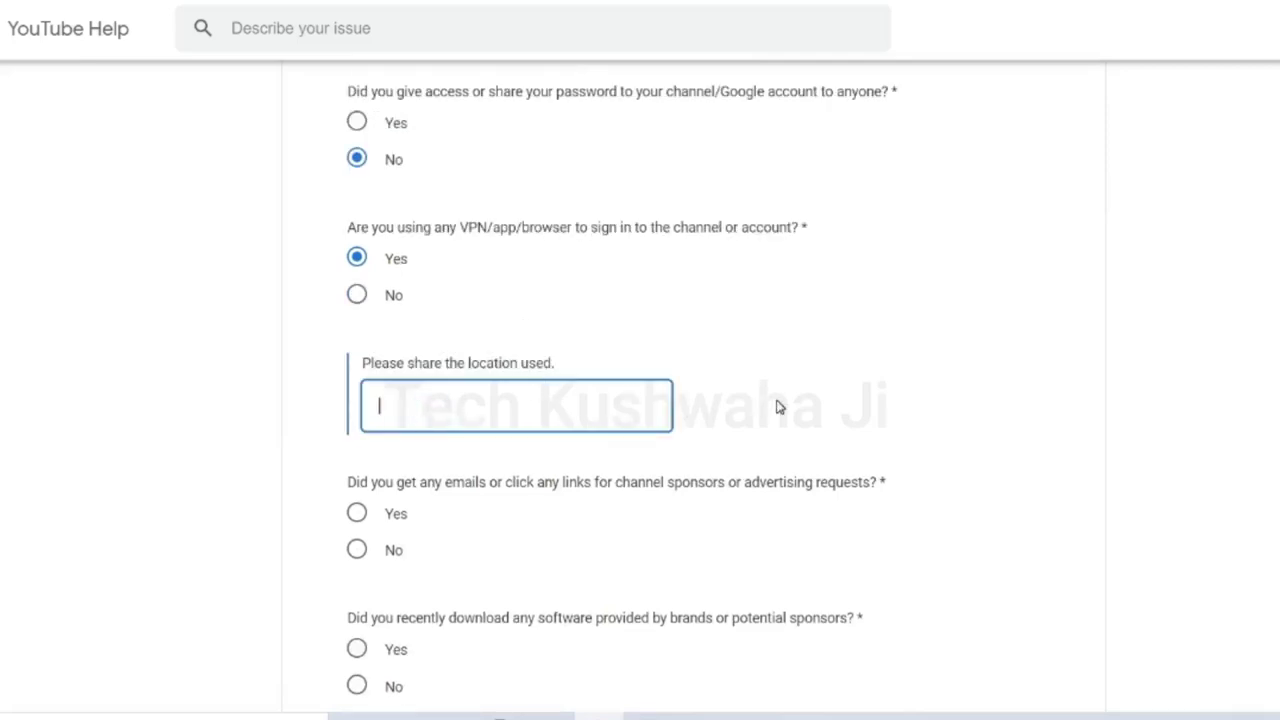
Step: Answer Yes to receiving sponsor or advertising emails or links, and activate the sender's email address field
scroll(714, 329, "down", 5)
scroll(714, 337, "up", 2)
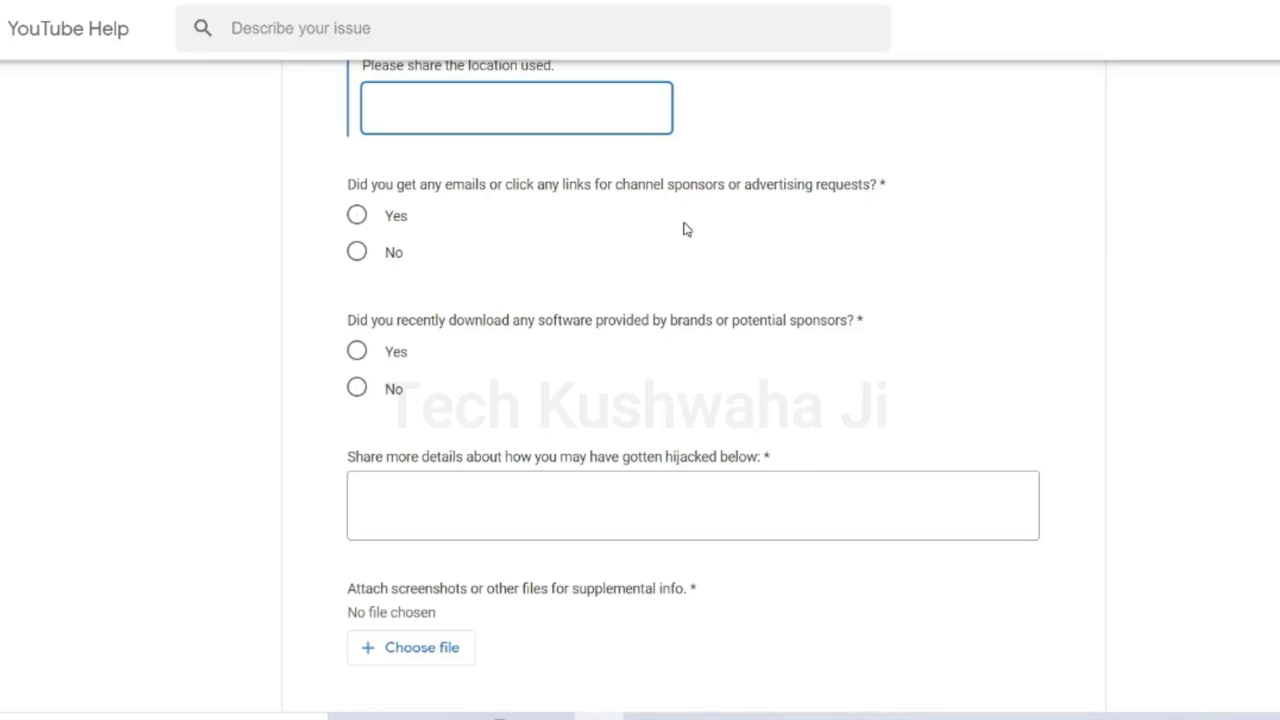
left_click(357, 216)
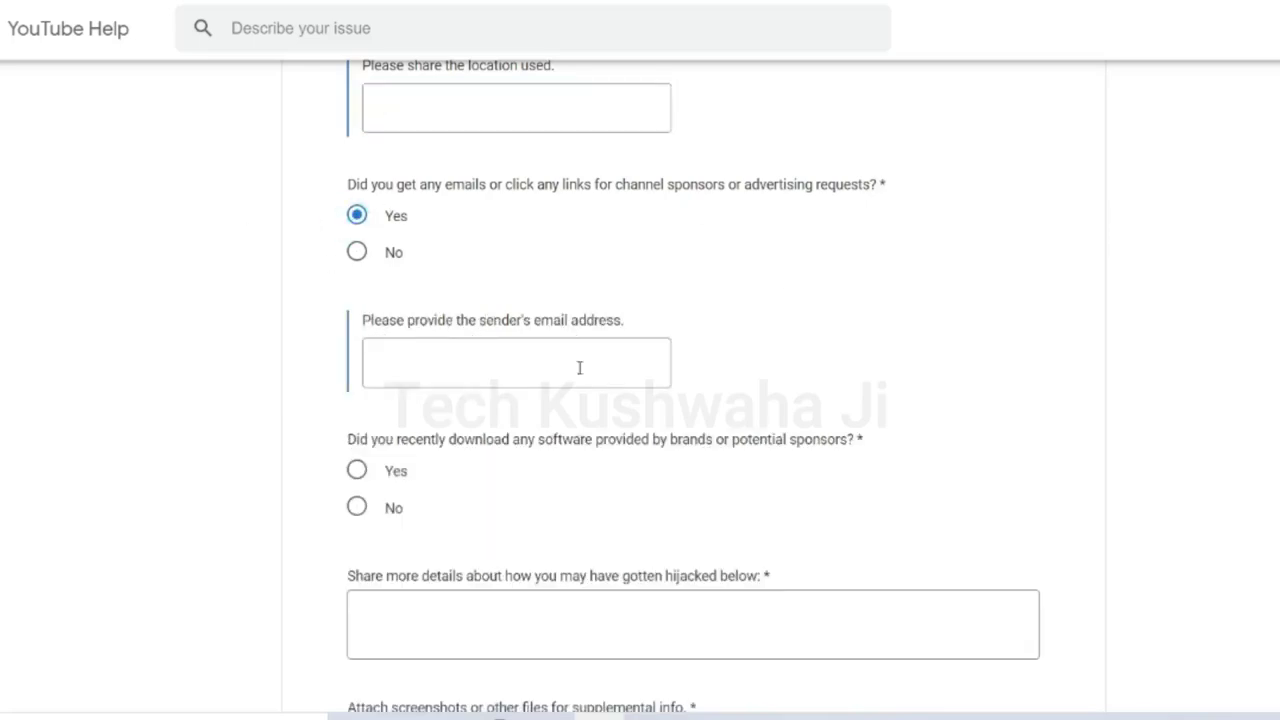
left_click(453, 384)
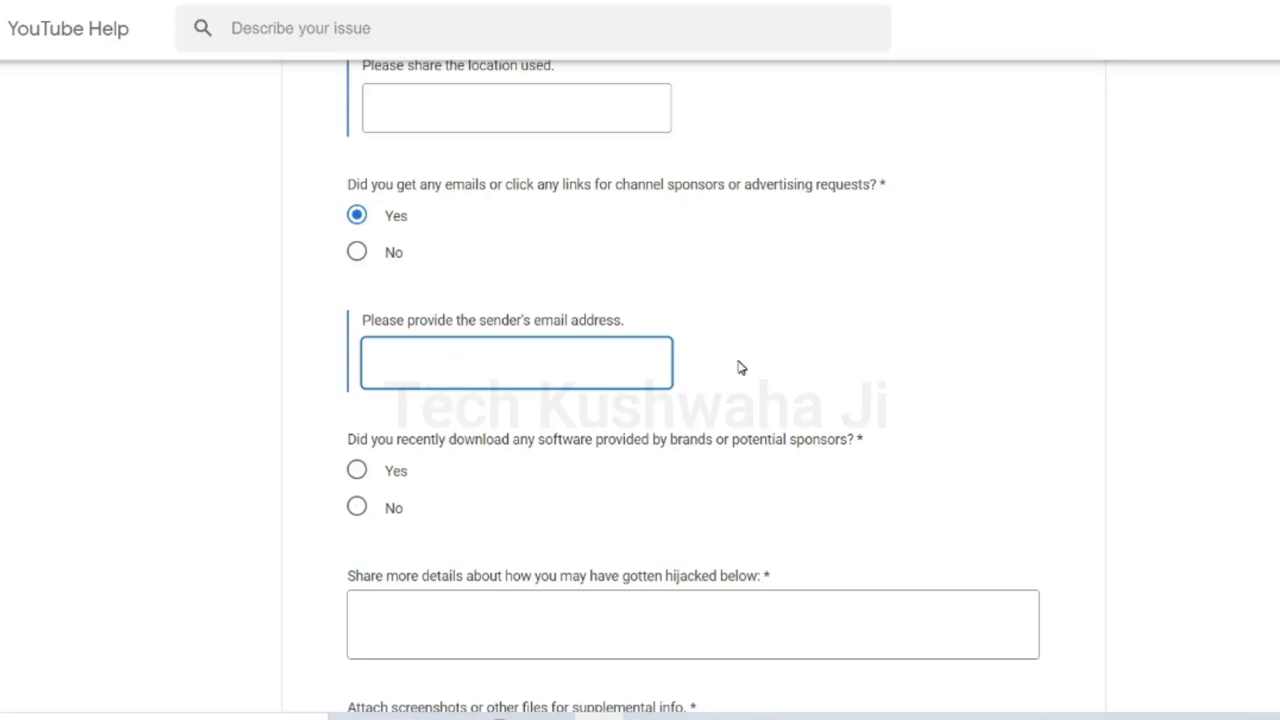
Step: Answer Yes to recently downloading software from brands or potential sponsors, and activate the field asking what the software was
scroll(740, 368, "down", 2)
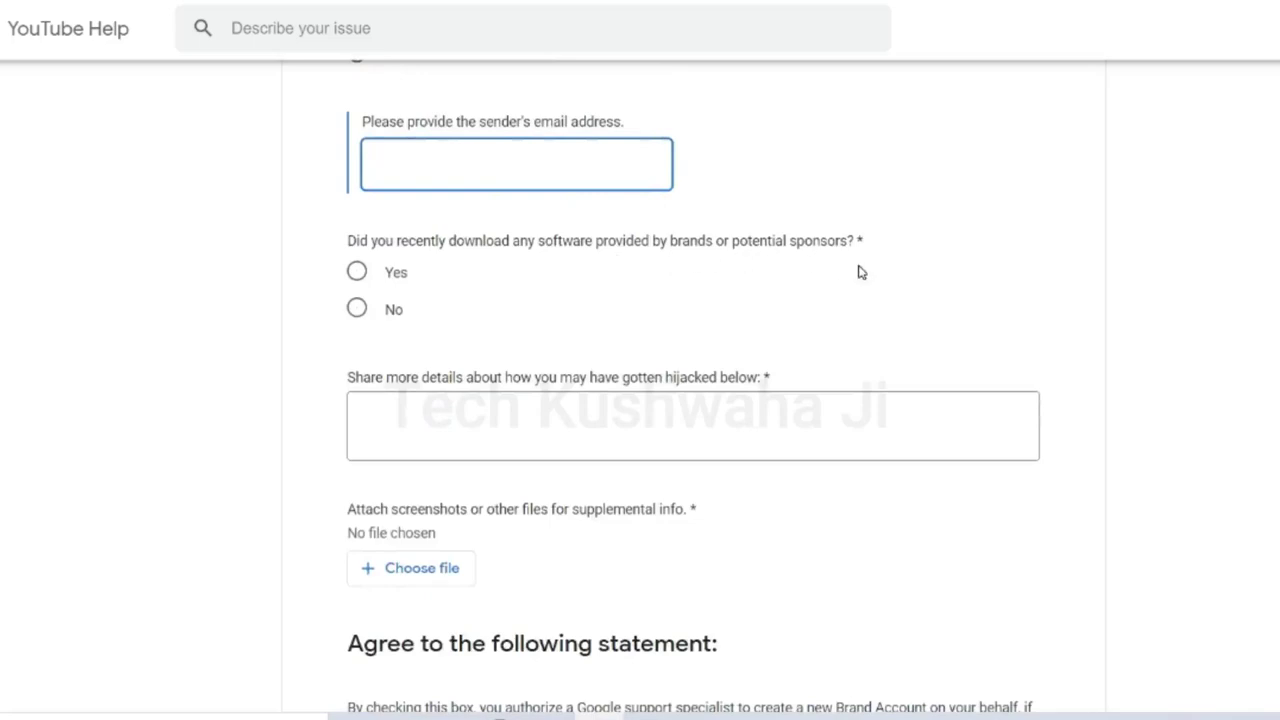
left_click(357, 273)
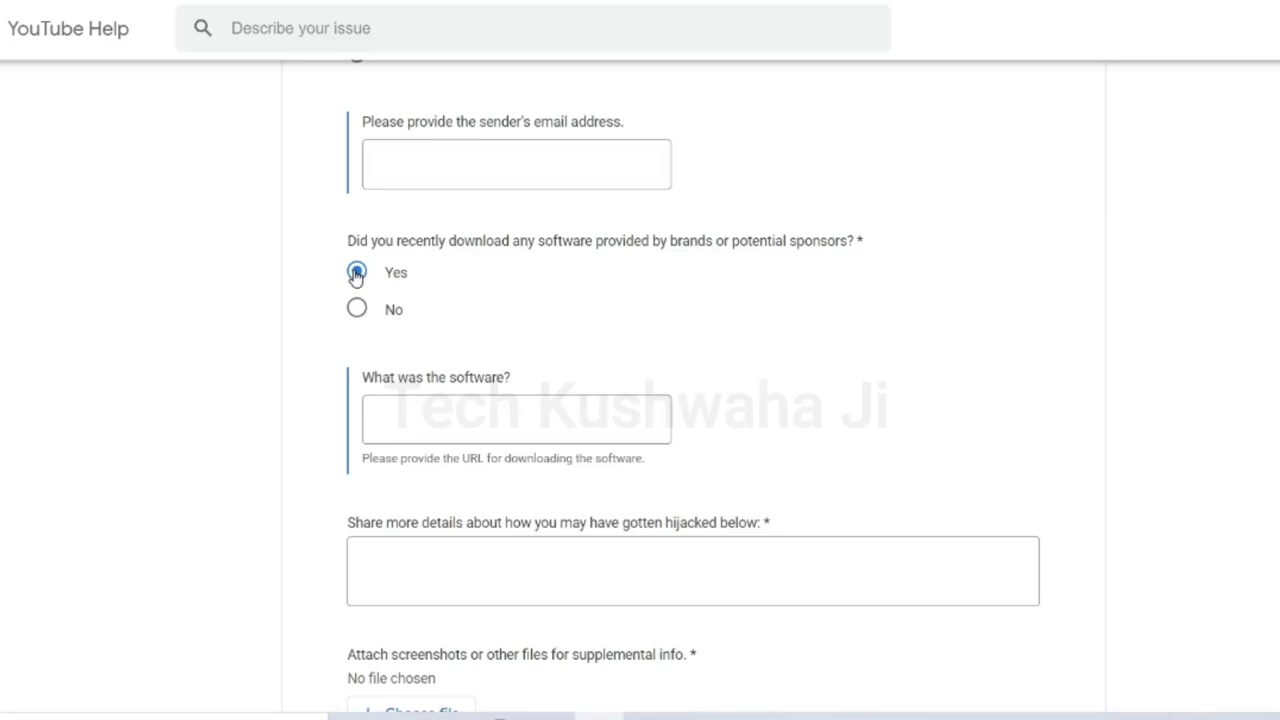
scroll(540, 335, "down", 1)
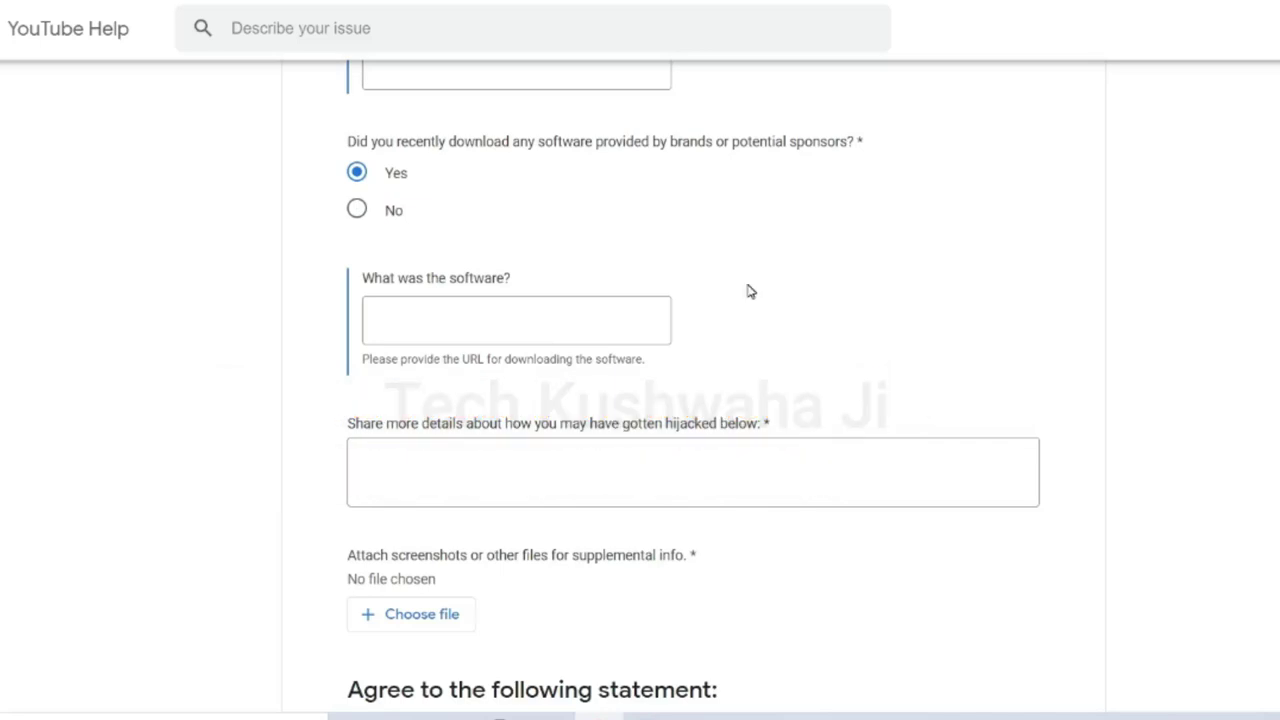
left_click(473, 321)
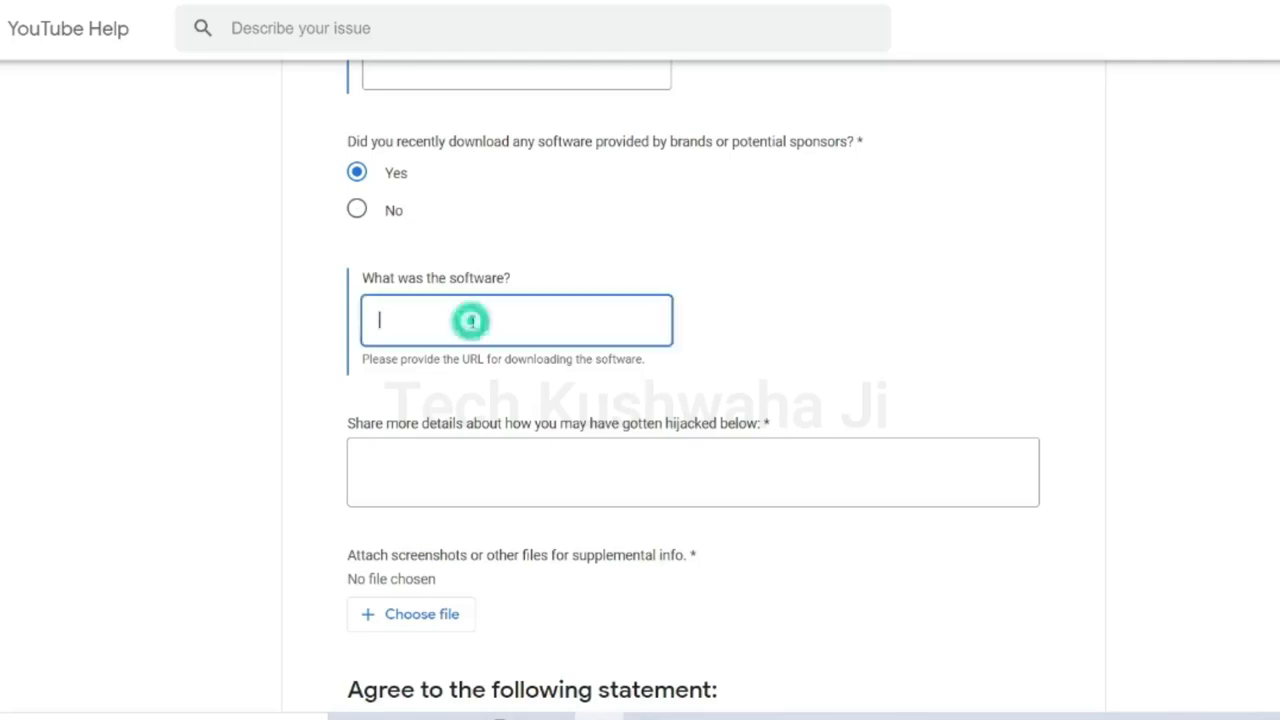
Step: Activate the field for more details about how the channel may have gotten hijacked
scroll(745, 309, "down", 1)
scroll(745, 309, "down", 1)
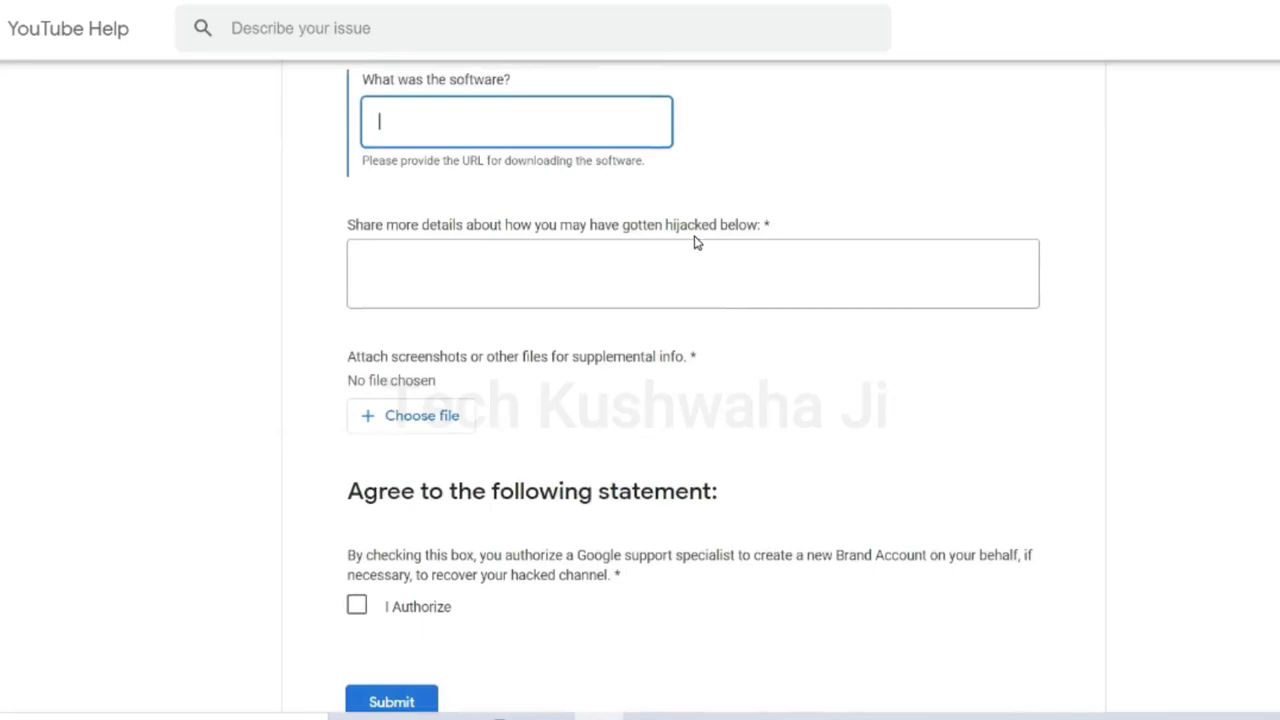
left_click(402, 260)
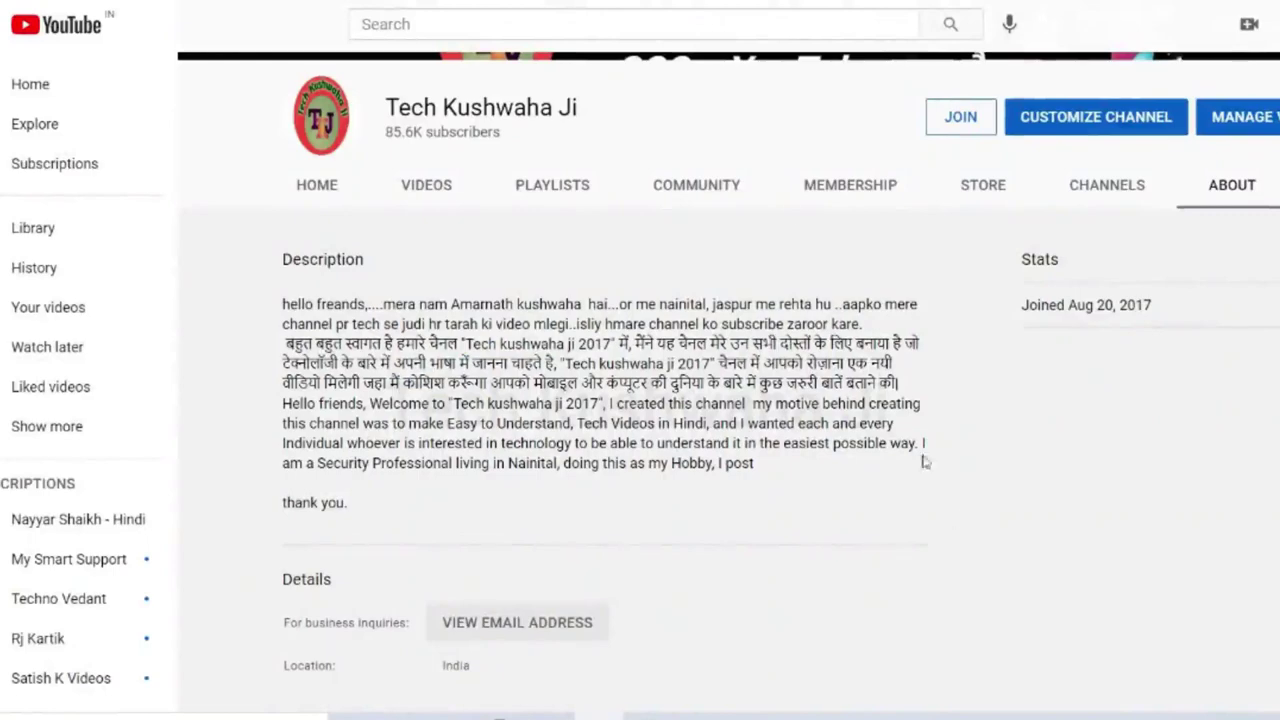
Step: Look over the YouTube channel's About page, from the banner to the description, details and links
scroll(894, 380, "up", 2)
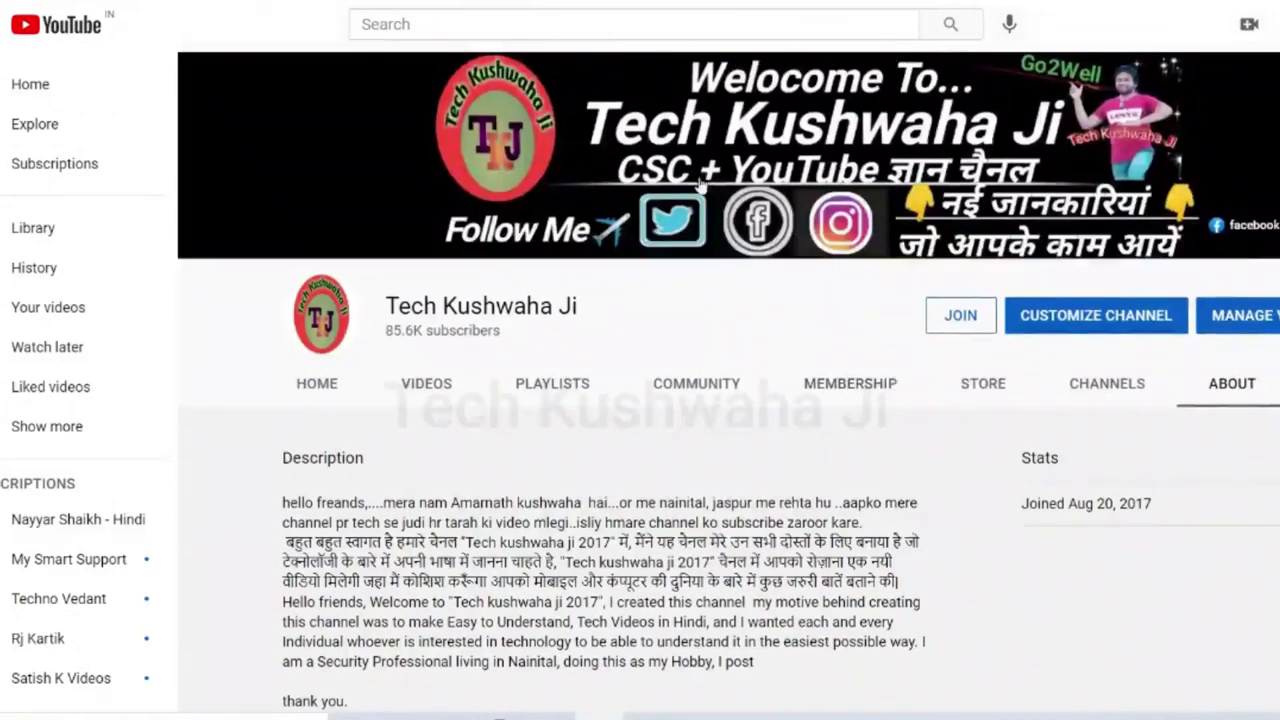
scroll(690, 386, "down", 2)
scroll(728, 400, "up", 2)
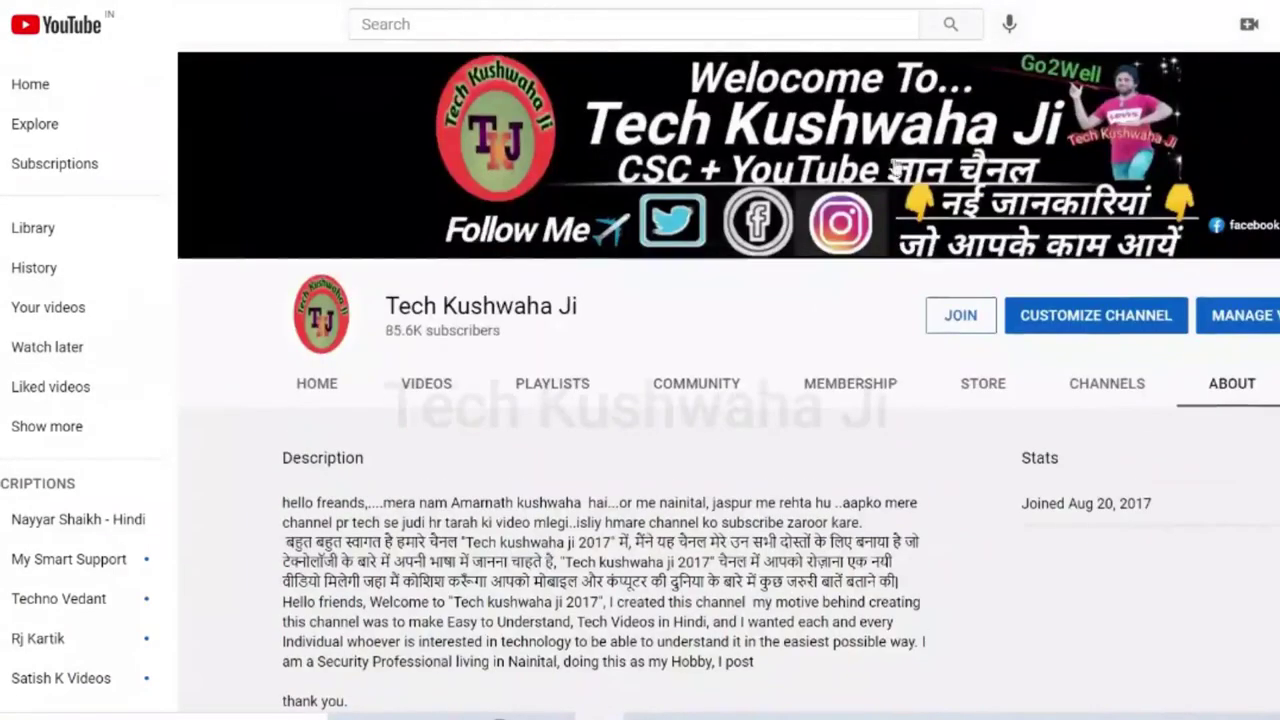
scroll(556, 500, "down", 3)
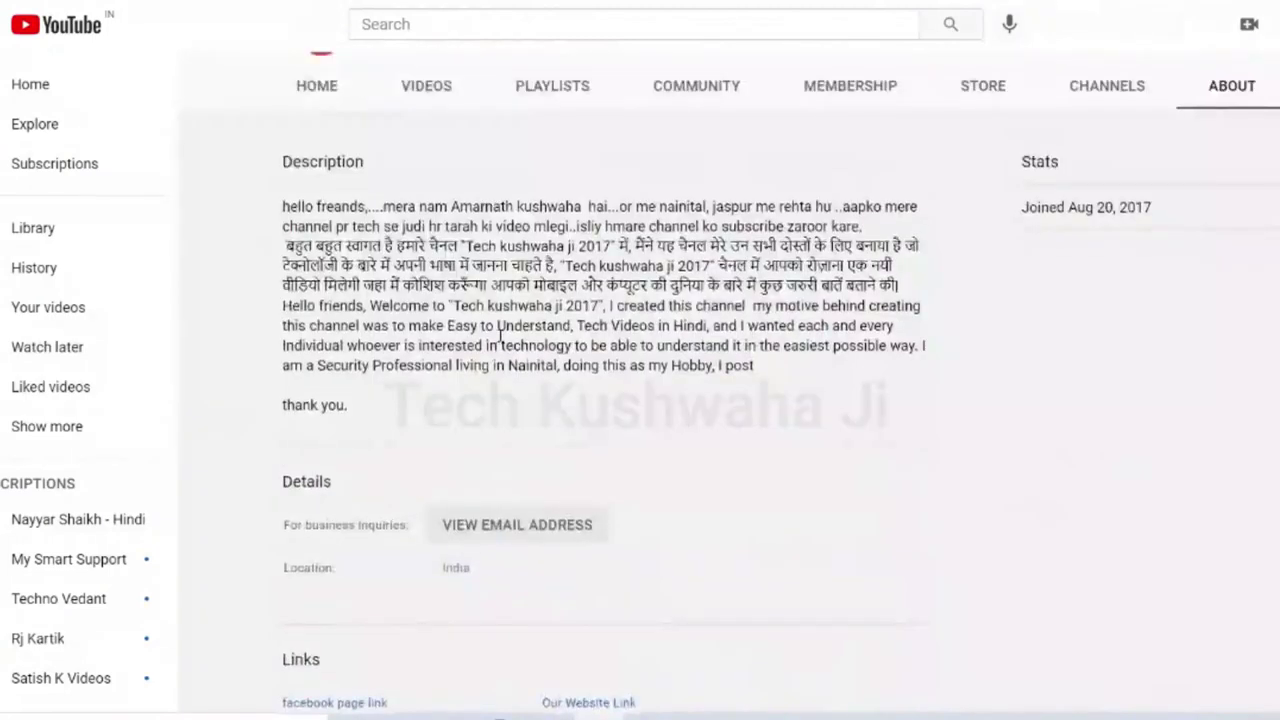
scroll(500, 338, "up", 3)
scroll(585, 487, "down", 3)
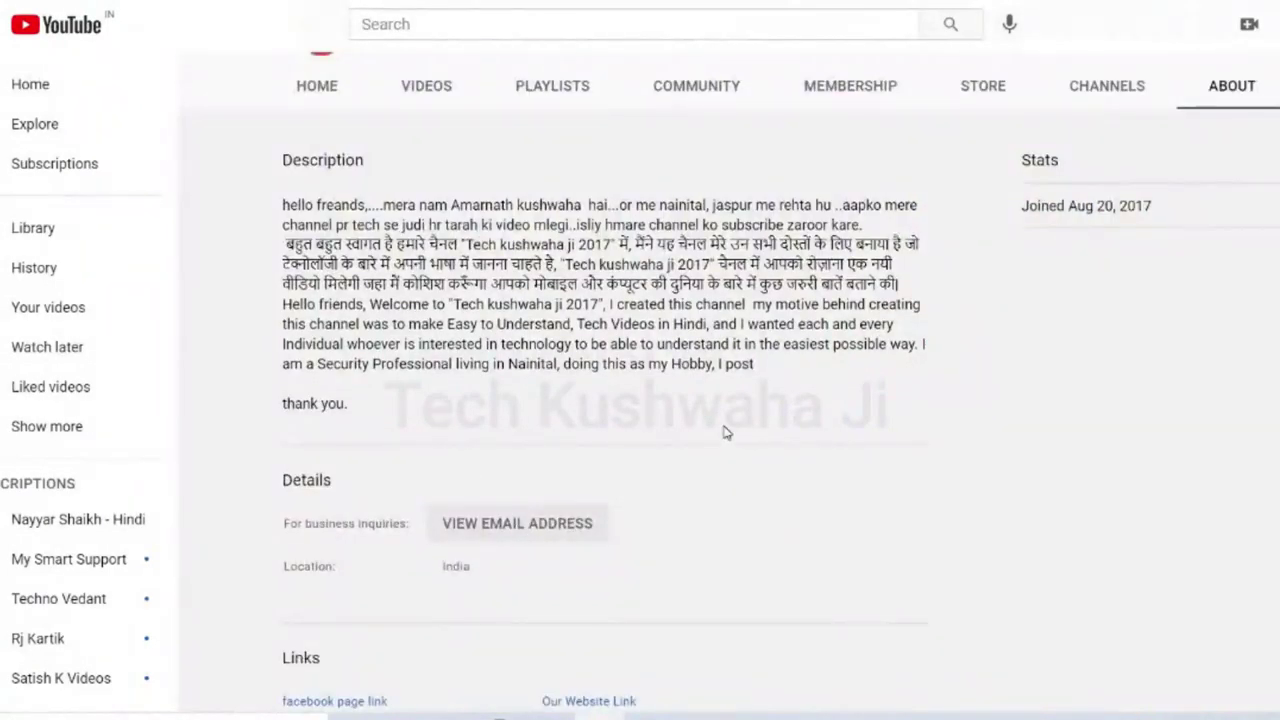
scroll(728, 434, "up", 3)
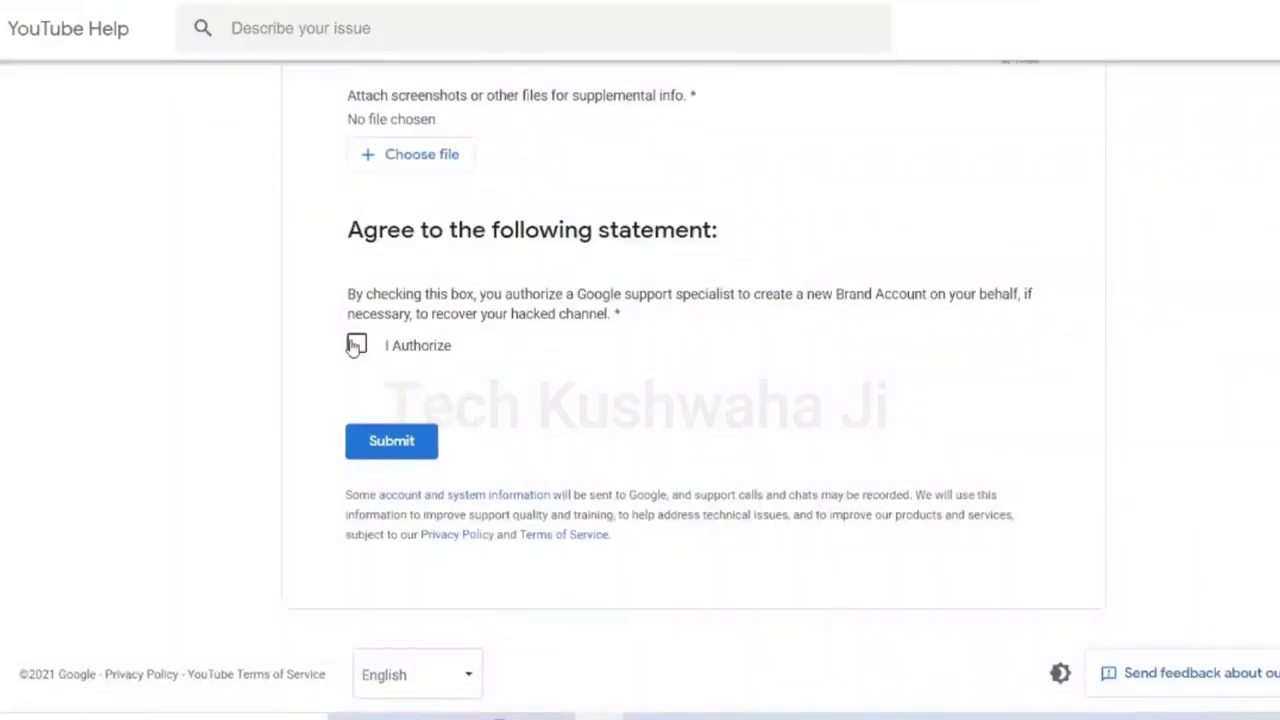
Step: Review the hijacking form from the authorization statement back up to the name and contact email fields
scroll(800, 345, "up", 10)
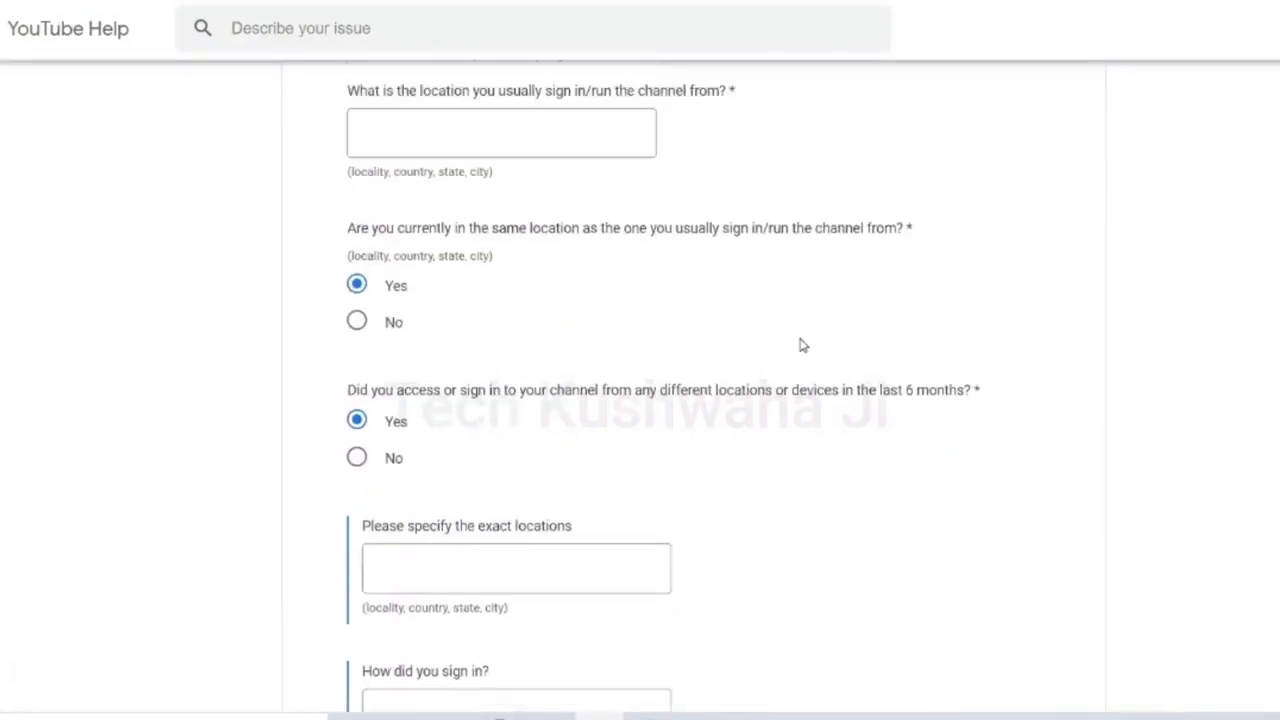
scroll(800, 345, "up", 3)
scroll(800, 345, "up", 7)
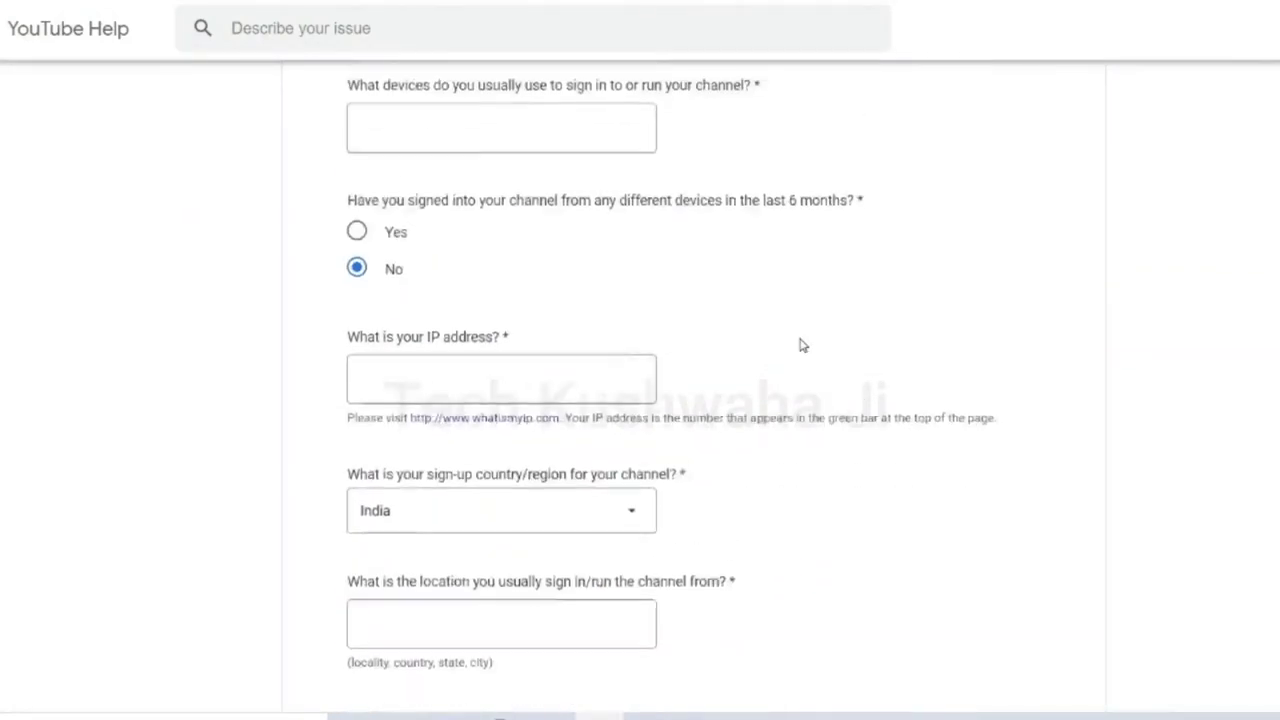
scroll(800, 345, "up", 5)
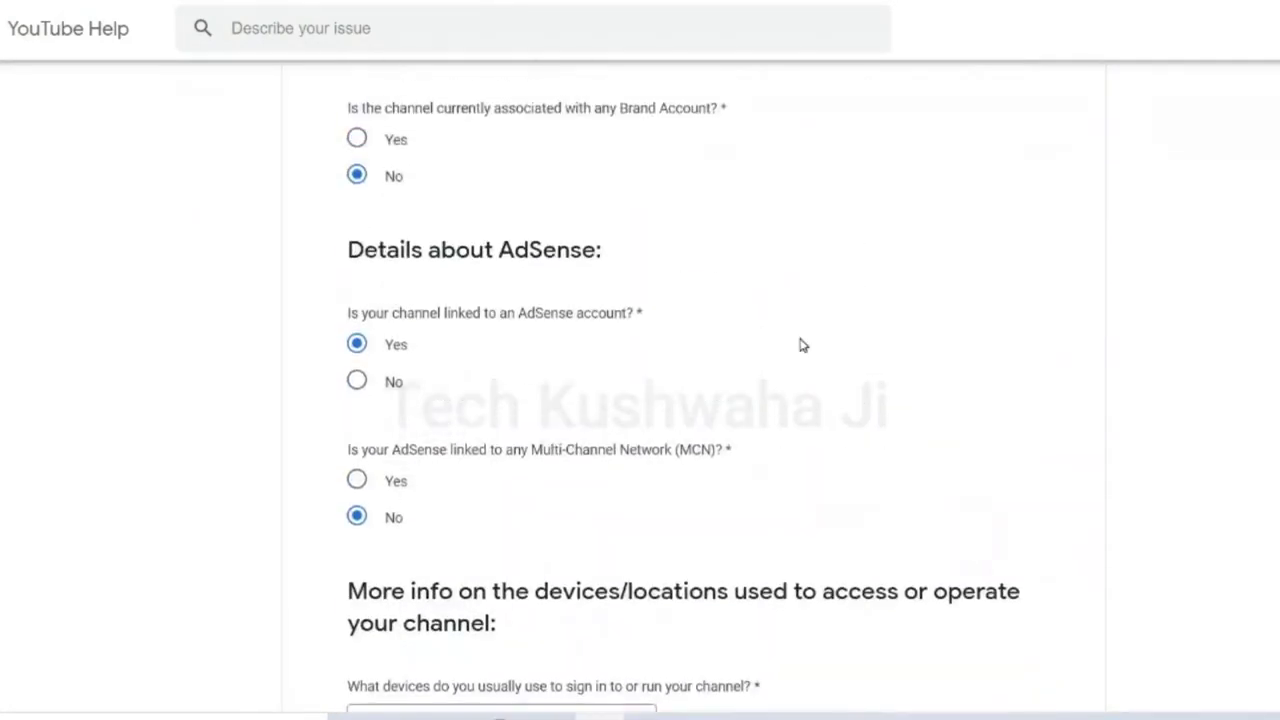
scroll(800, 345, "up", 6)
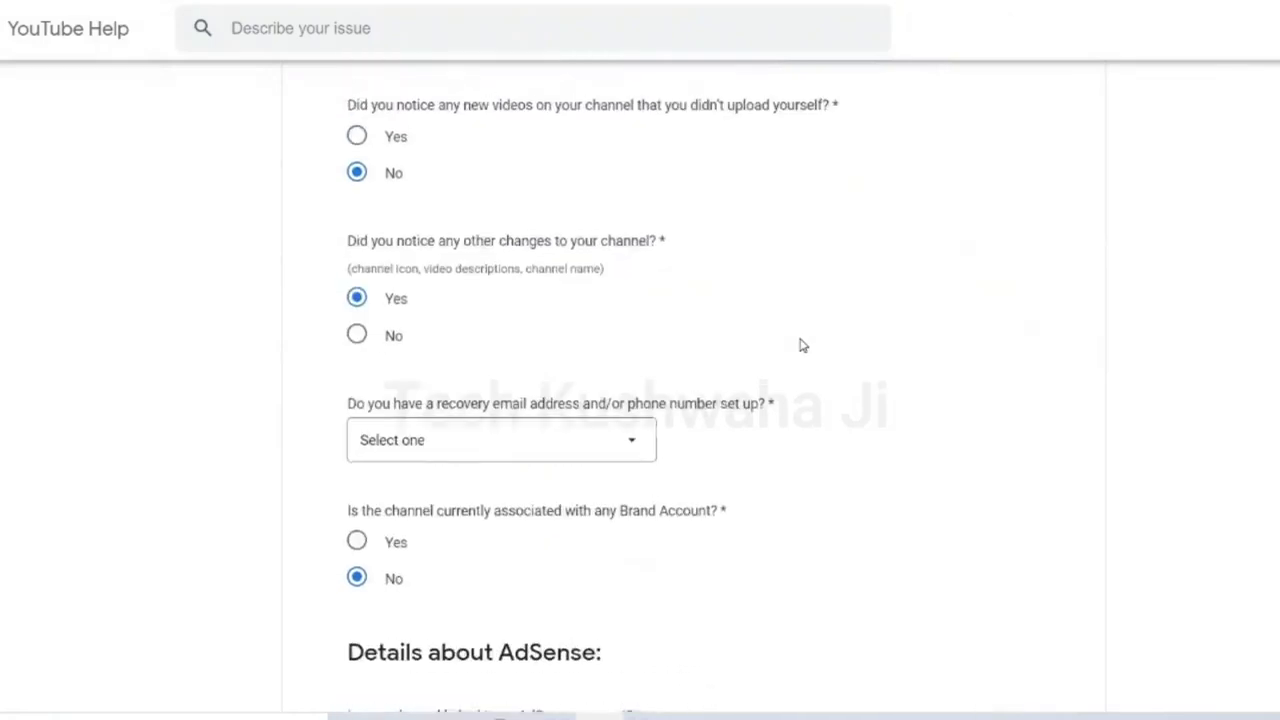
scroll(800, 345, "up", 5)
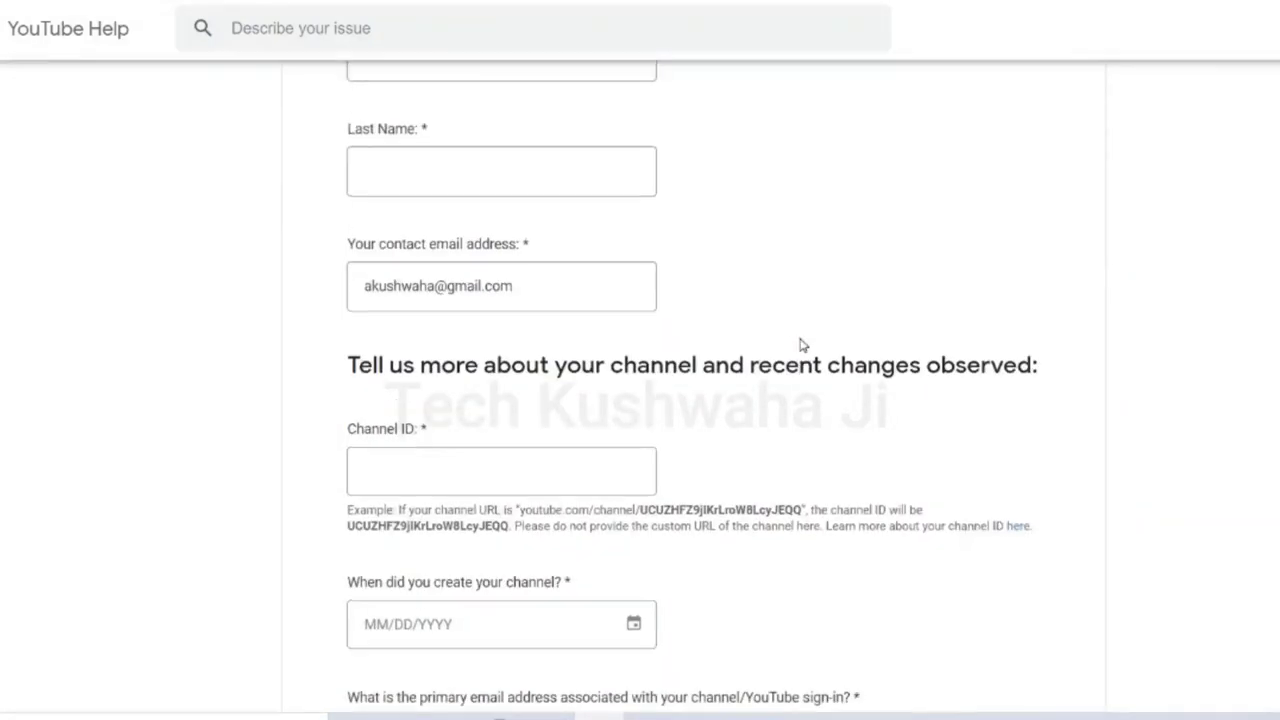
scroll(800, 345, "up", 5)
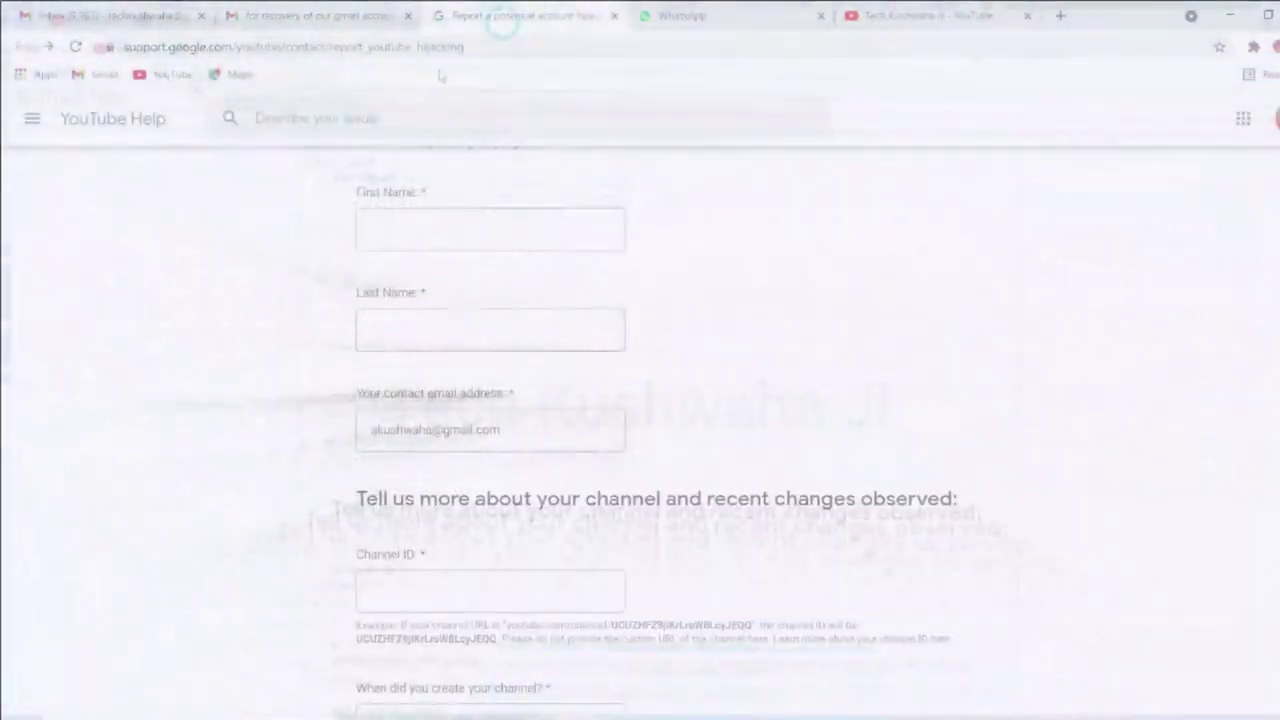
Step: View the Google Support password reset email in Gmail and return to the inbox
scroll(729, 278, "down", 4)
scroll(729, 280, "down", 20)
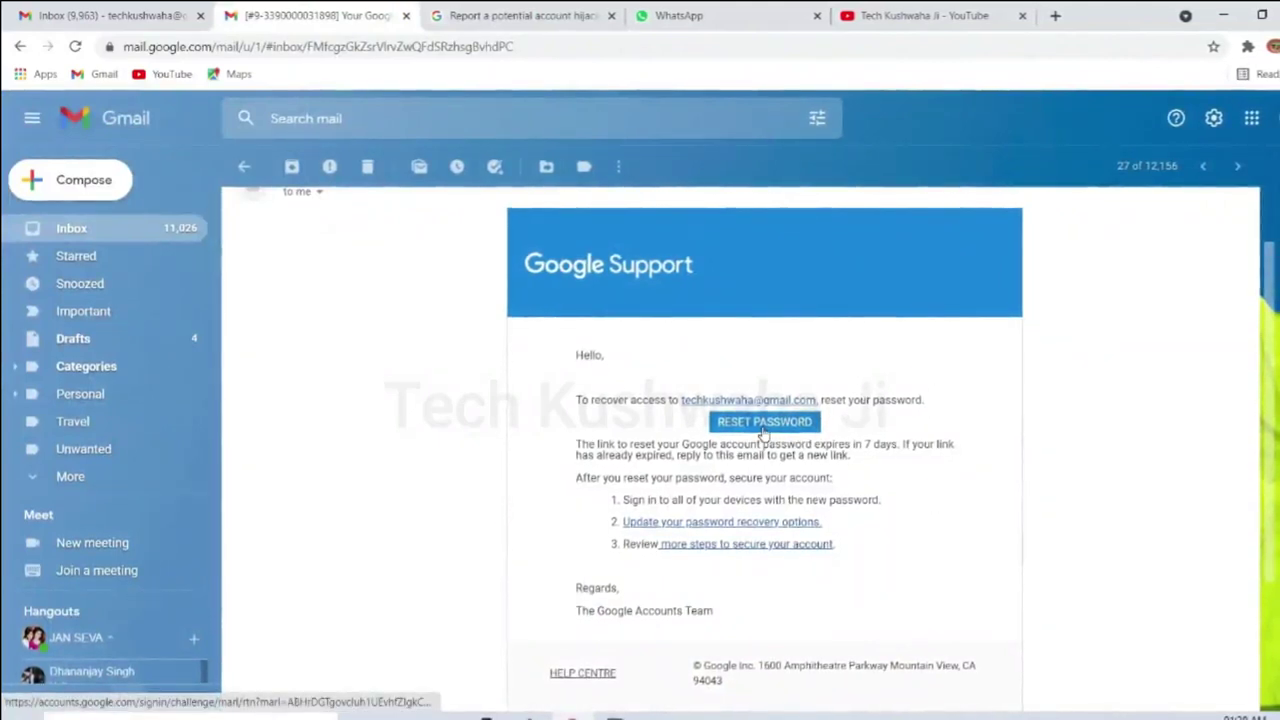
left_click(245, 170)
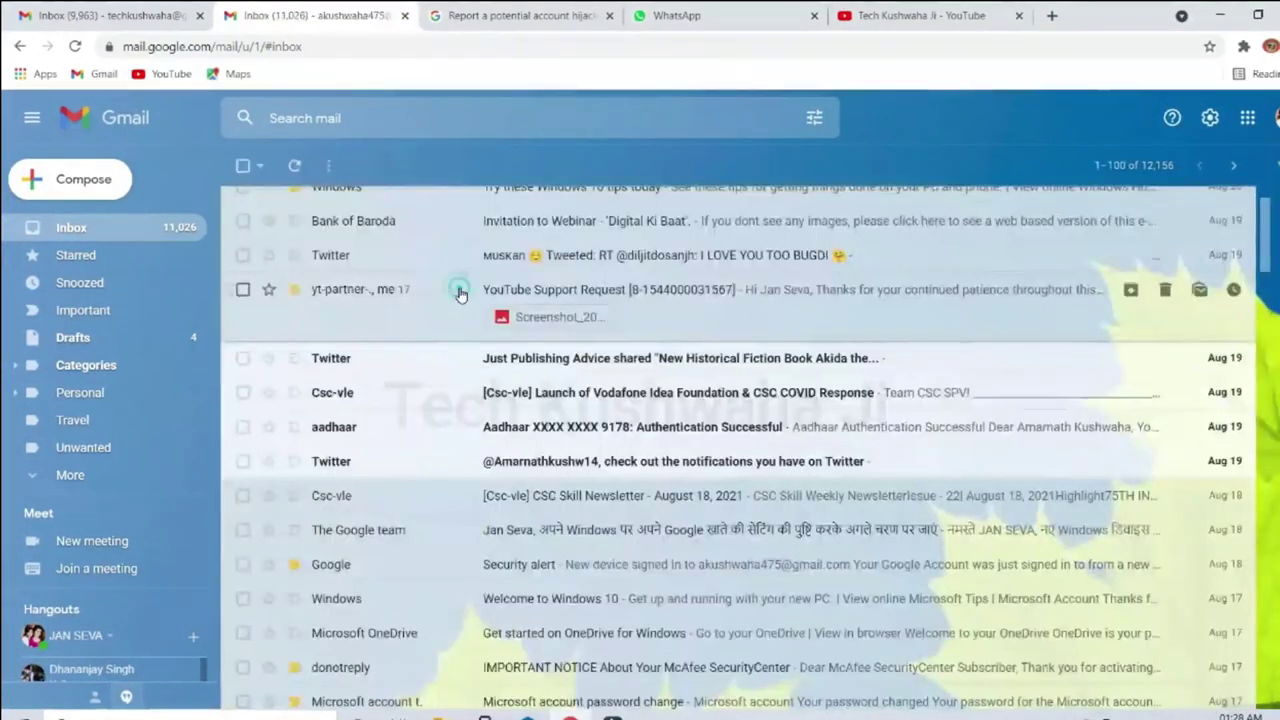
Step: Open the YouTube Support Request conversation, read through the partner support replies, and return to the inbox
left_click(457, 289)
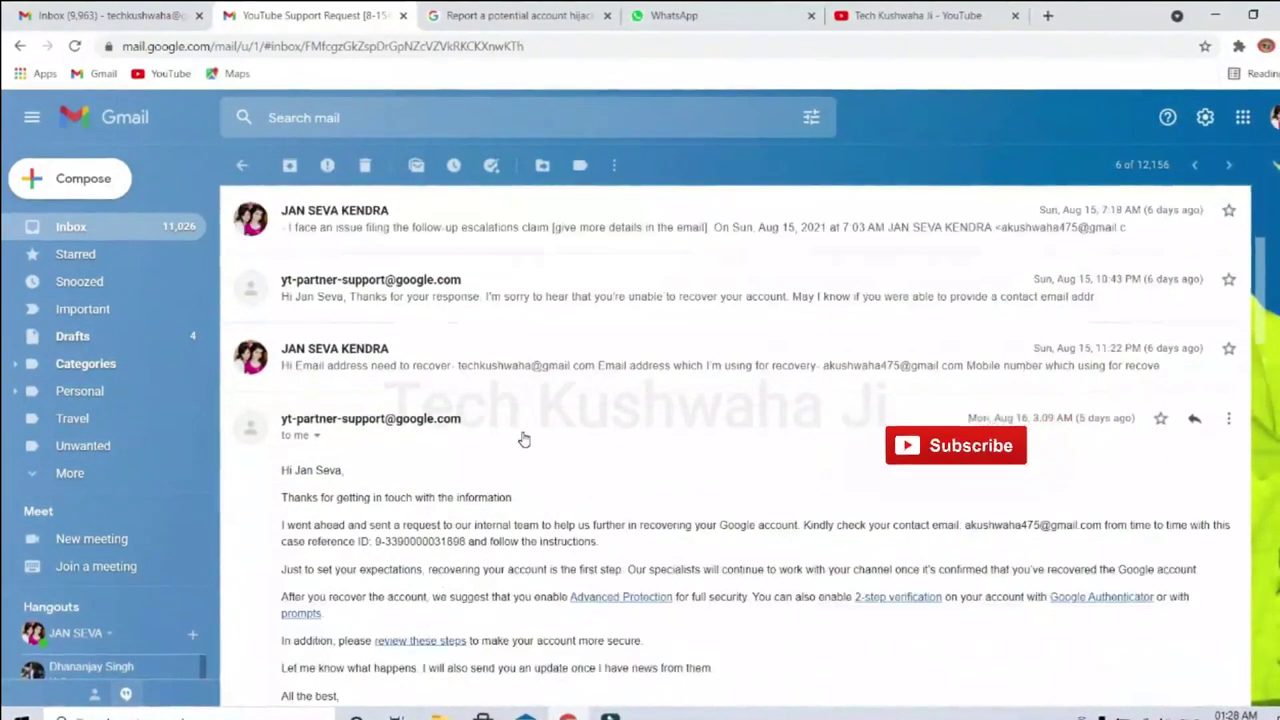
scroll(523, 440, "down", 4)
scroll(520, 438, "up", 4)
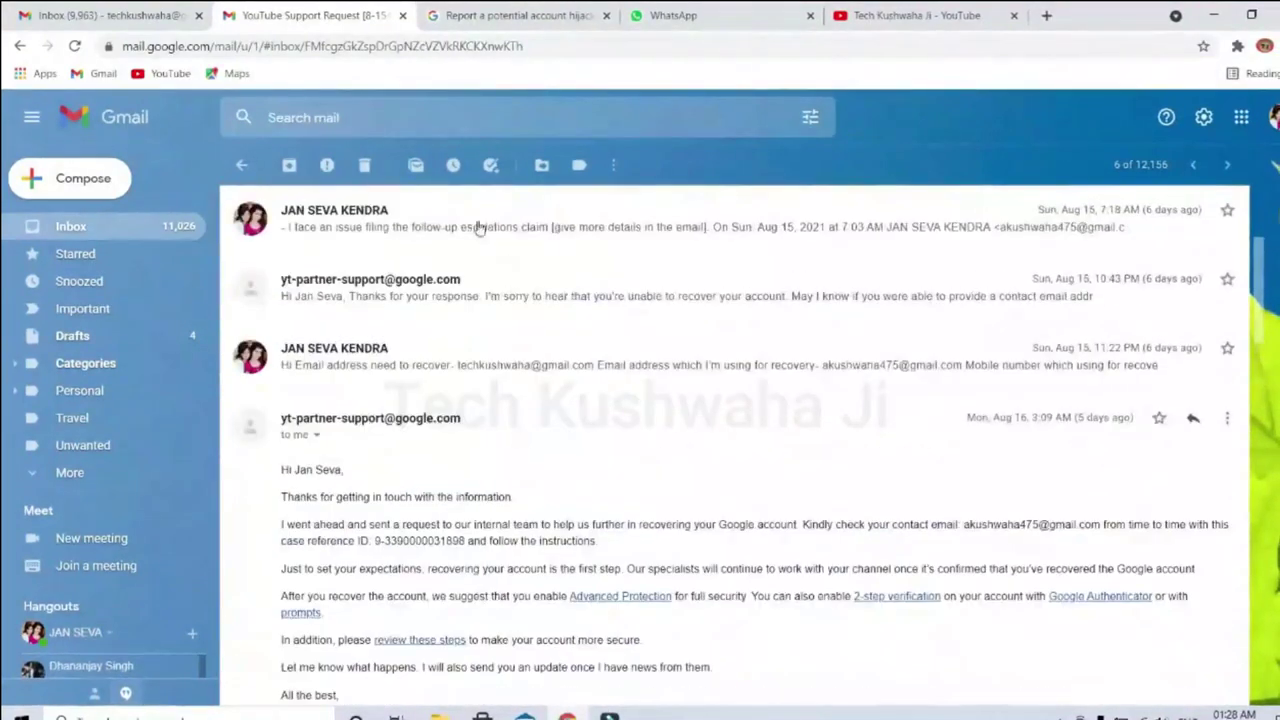
left_click(241, 165)
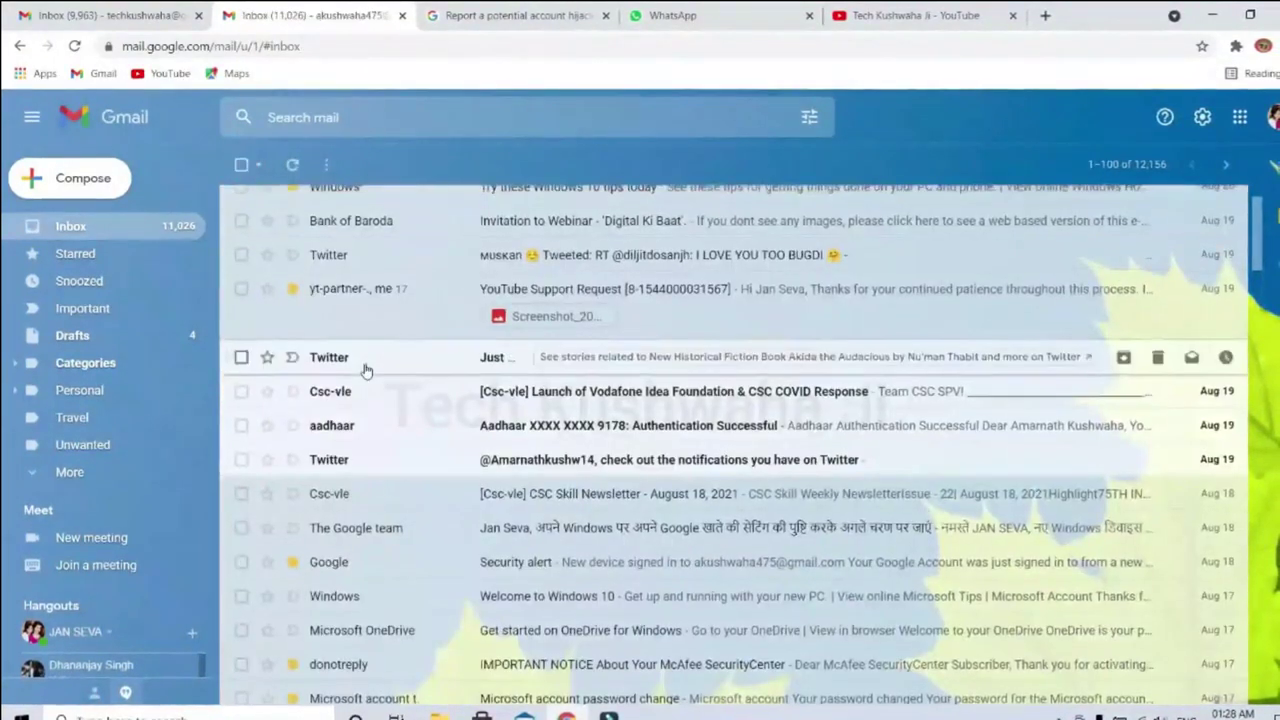
scroll(365, 370, "up", 1)
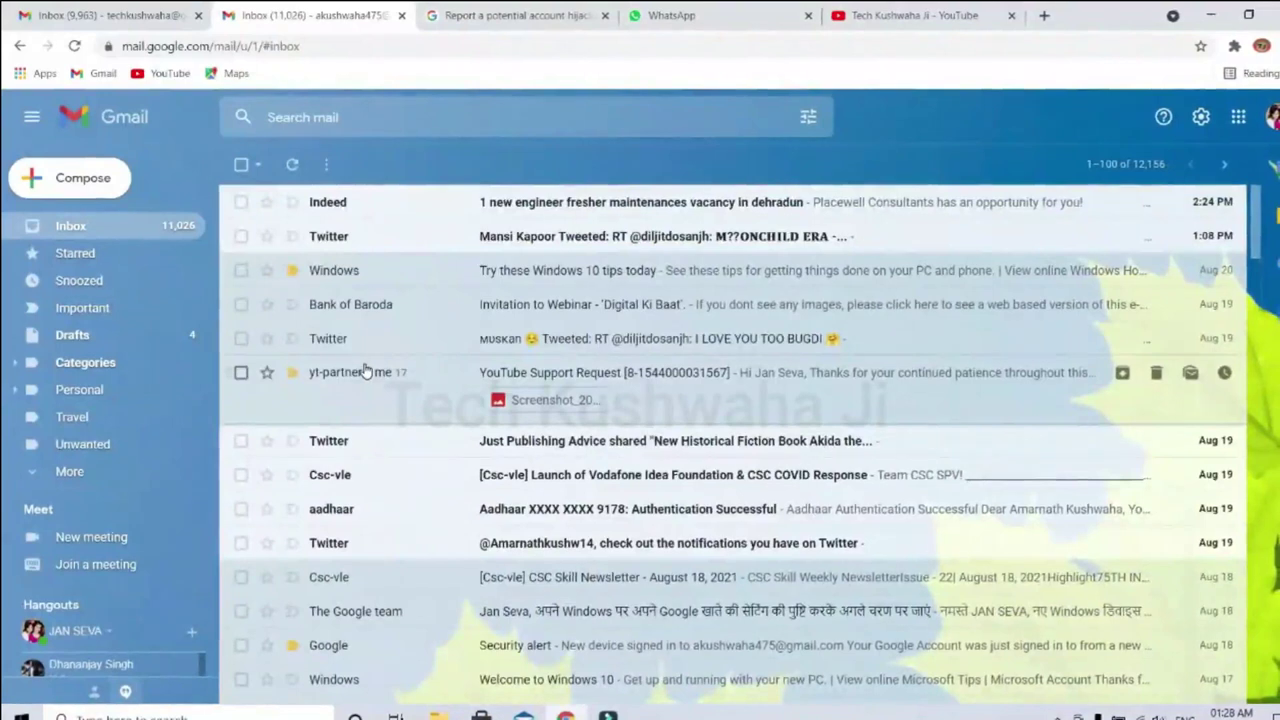
Step: Go back to the YouTube hijacking report form and close it without submitting
key("ctrl+Tab")
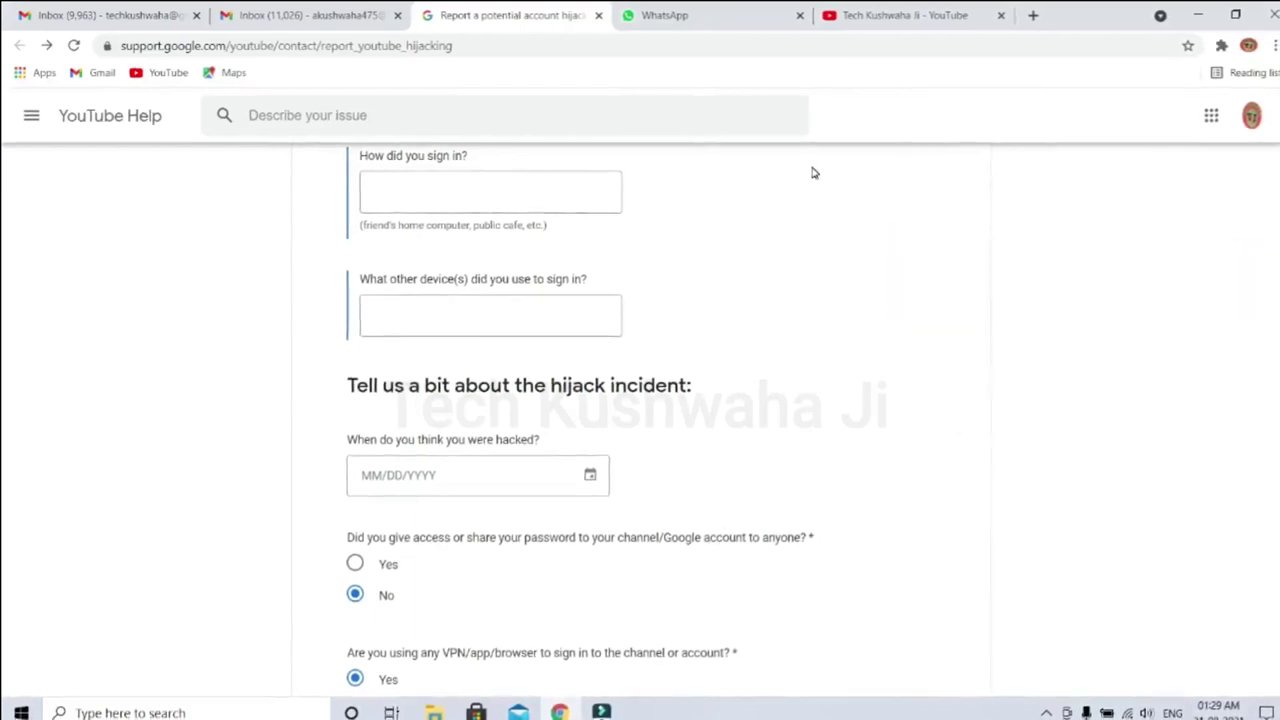
key("ctrl+w")
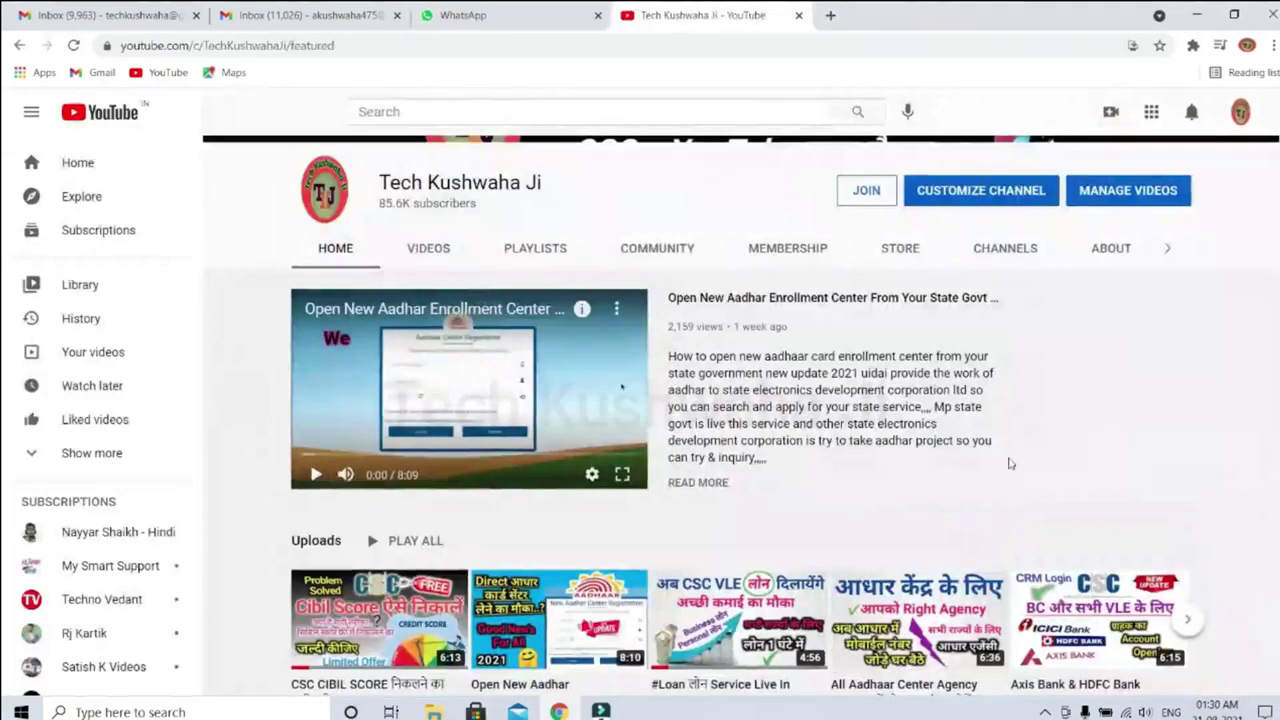